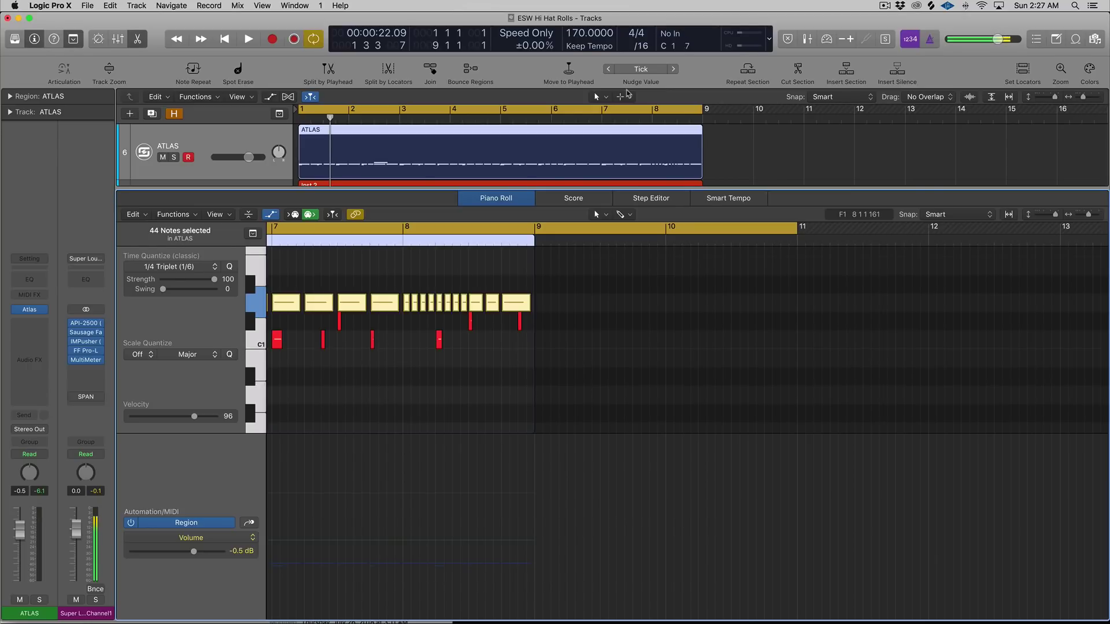
Open the ATLAS region in the Piano Roll and delete all its D1 hi-hat notes across bars 1 to 8
key("x")
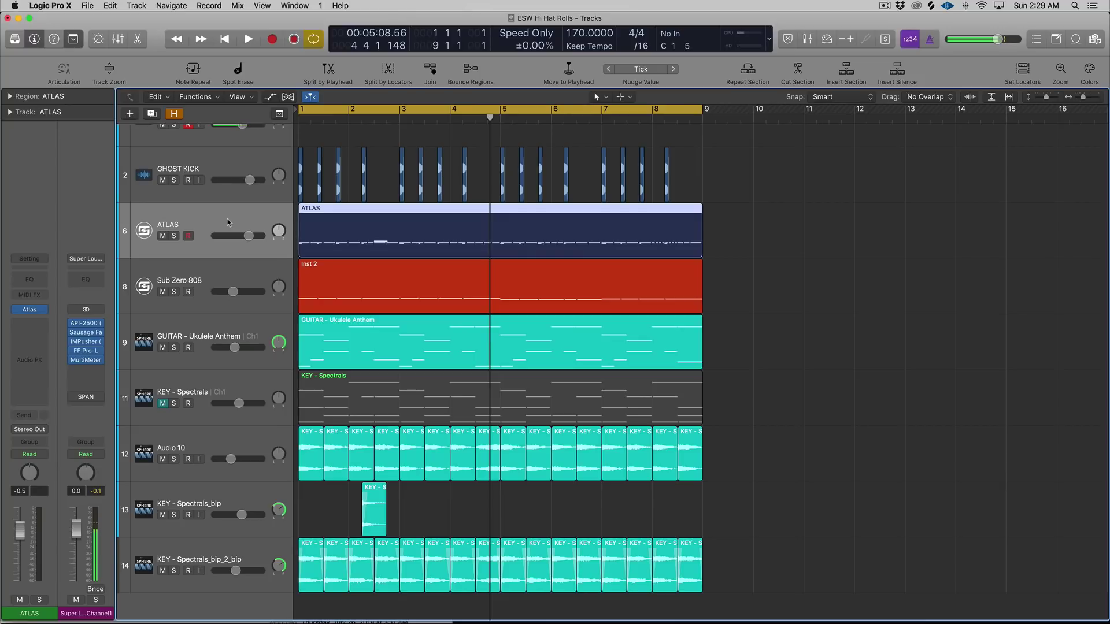
double_click(360, 226)
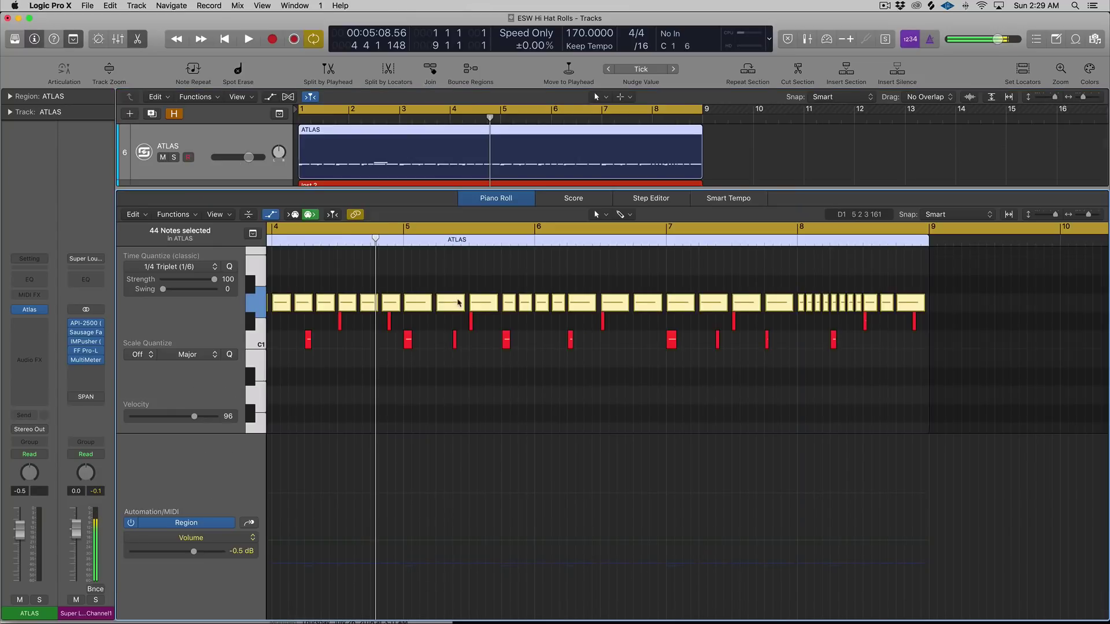
scroll(451, 298, "down", 3)
scroll(451, 298, "down", 5)
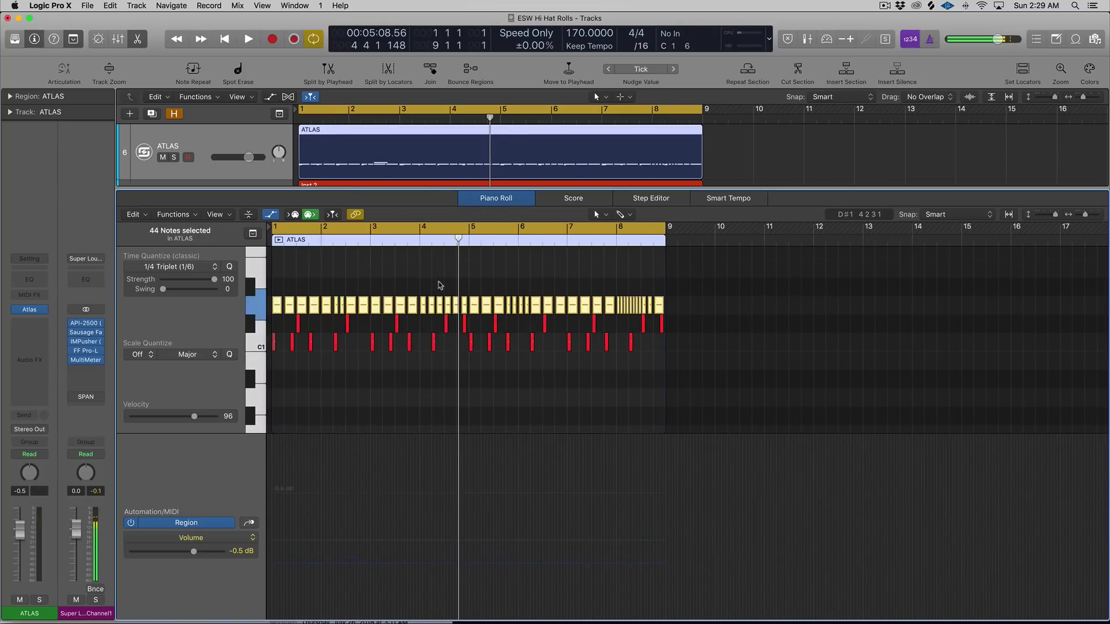
left_click(276, 284)
left_click_drag(277, 285, 657, 305)
key("Delete")
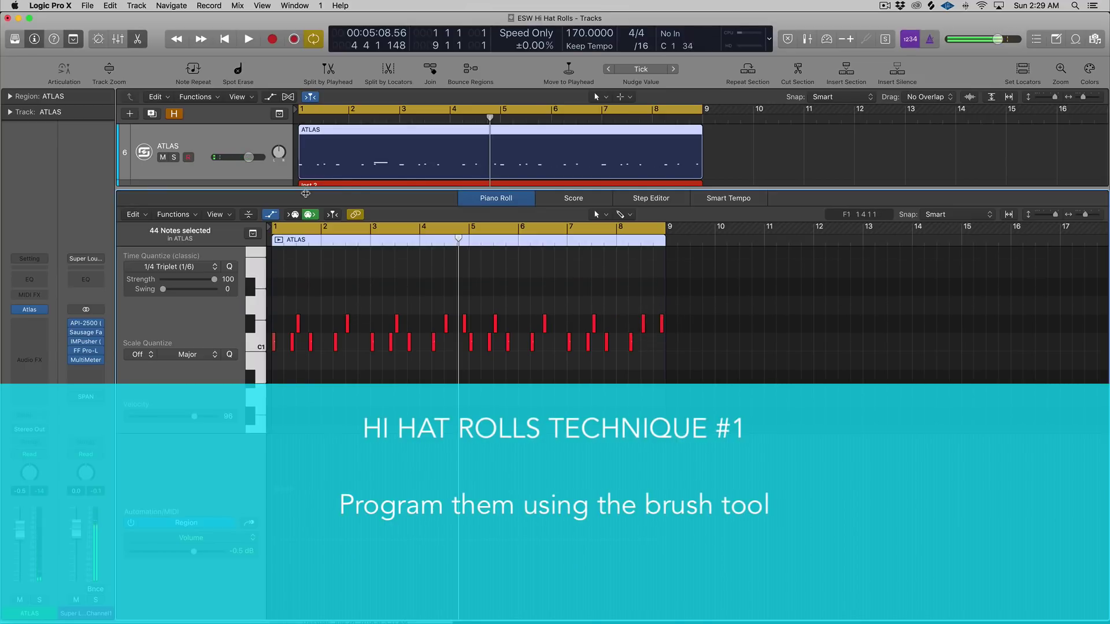
Hide the automation area of the Piano Roll, fit the region's notes in view and play the beat without hi-hats
left_click(270, 215)
key("space")
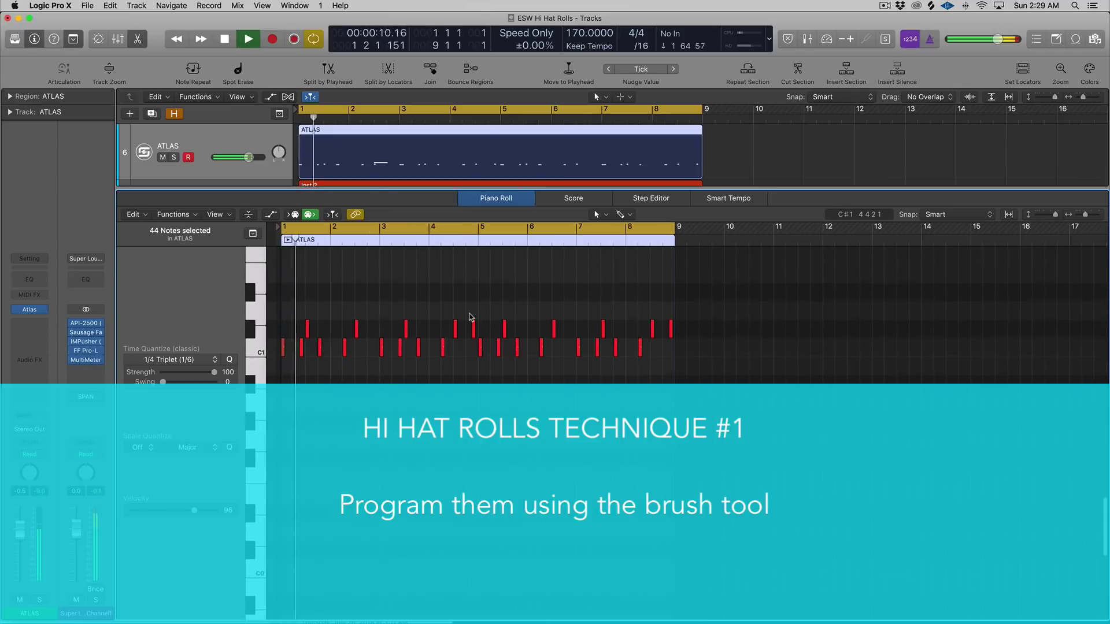
key("z")
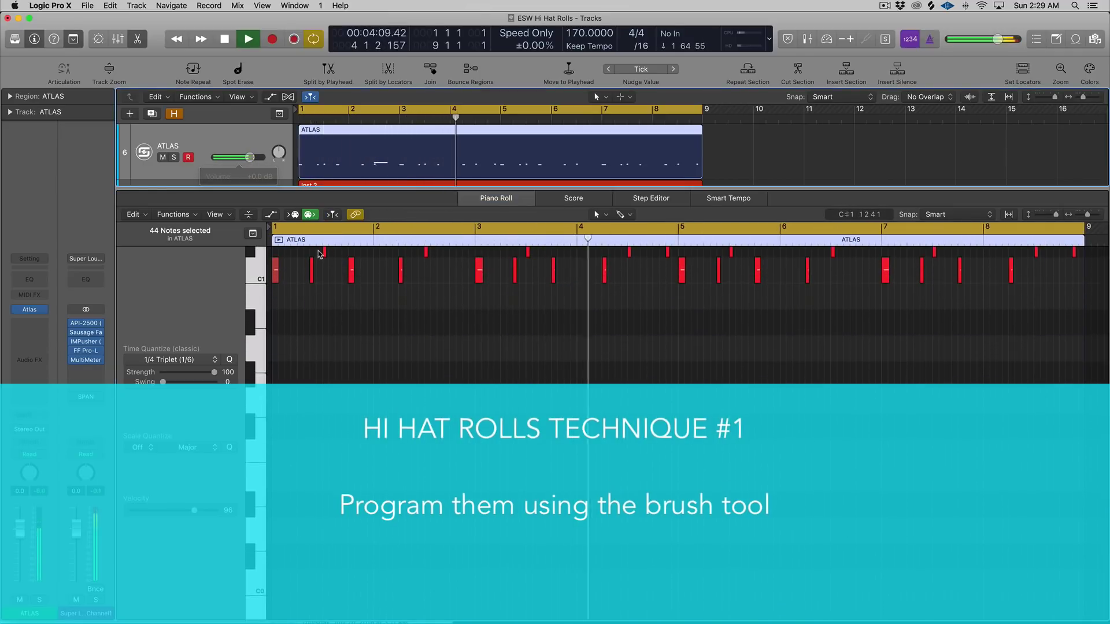
scroll(332, 307, "up", 5)
scroll(331, 306, "up", 3)
key("space")
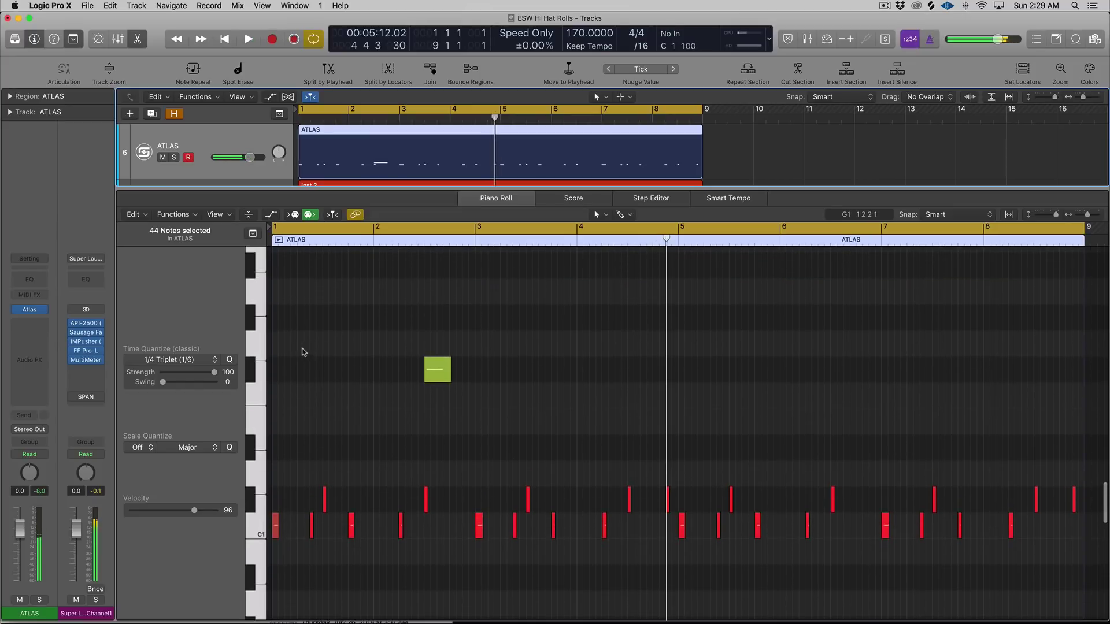
With the Brush tool and time quantize at 1/4 Note, paint a run of D1 hi-hats through bars 1 to 3
key("Escape")
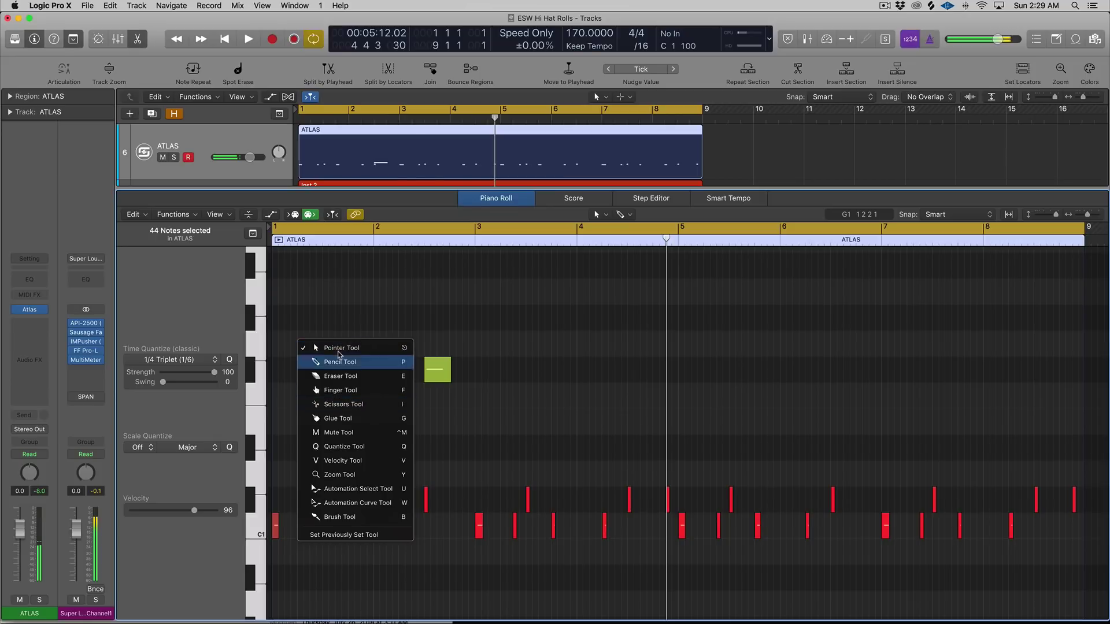
left_click(392, 517)
left_click(177, 360)
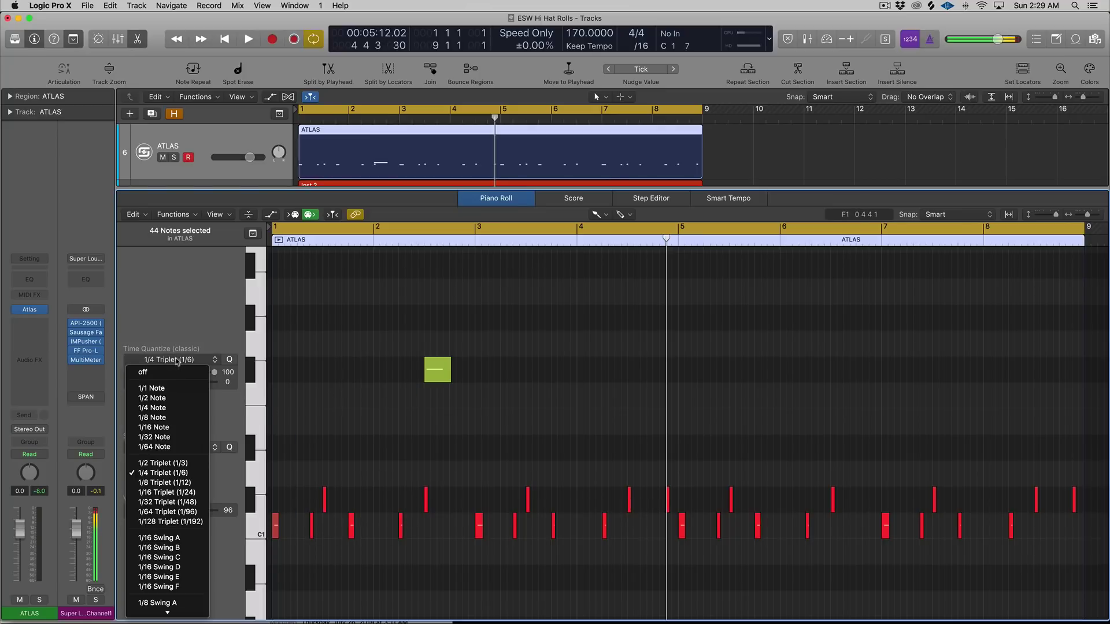
left_click(177, 411)
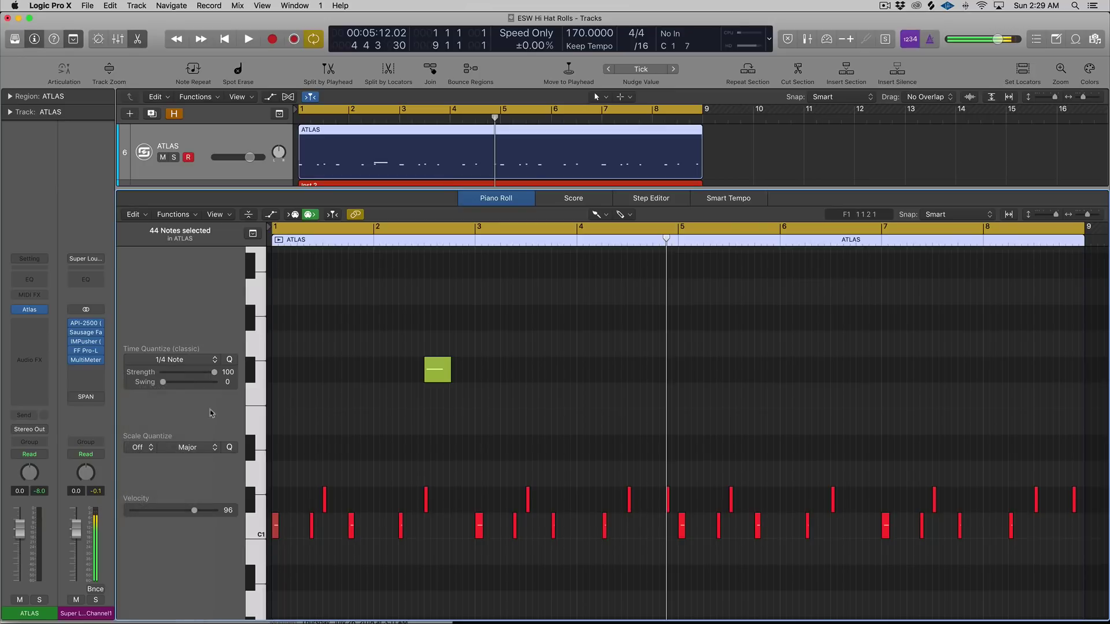
scroll(376, 389, "right", 1)
left_click_drag(280, 480, 579, 481)
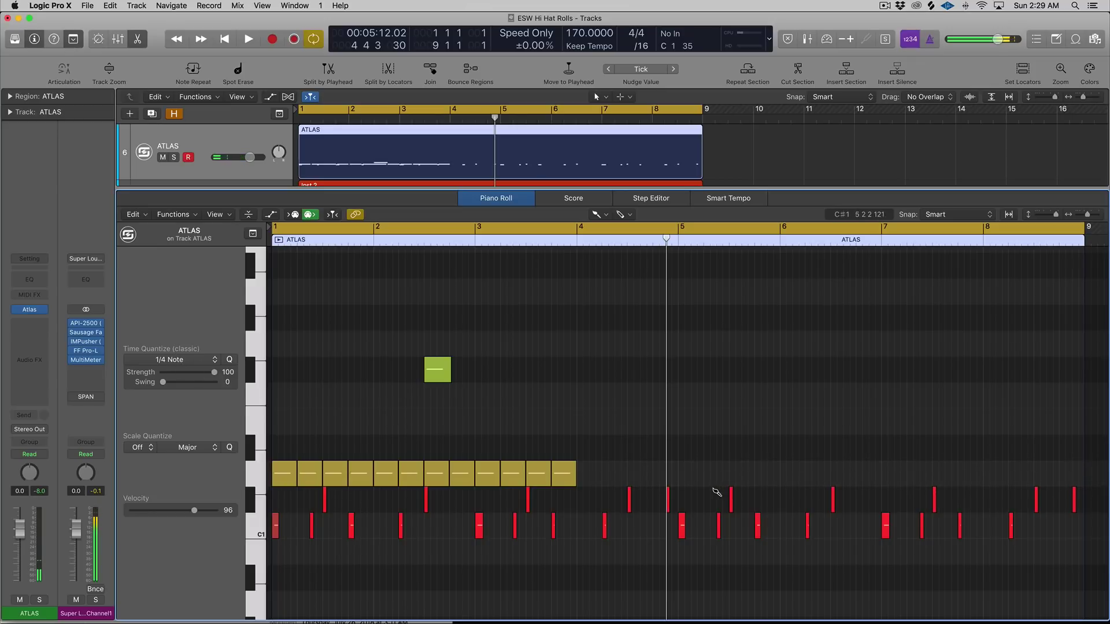
Preview the painted hi-hats, erase those in bars 2 and 3, and restart playback
key("space")
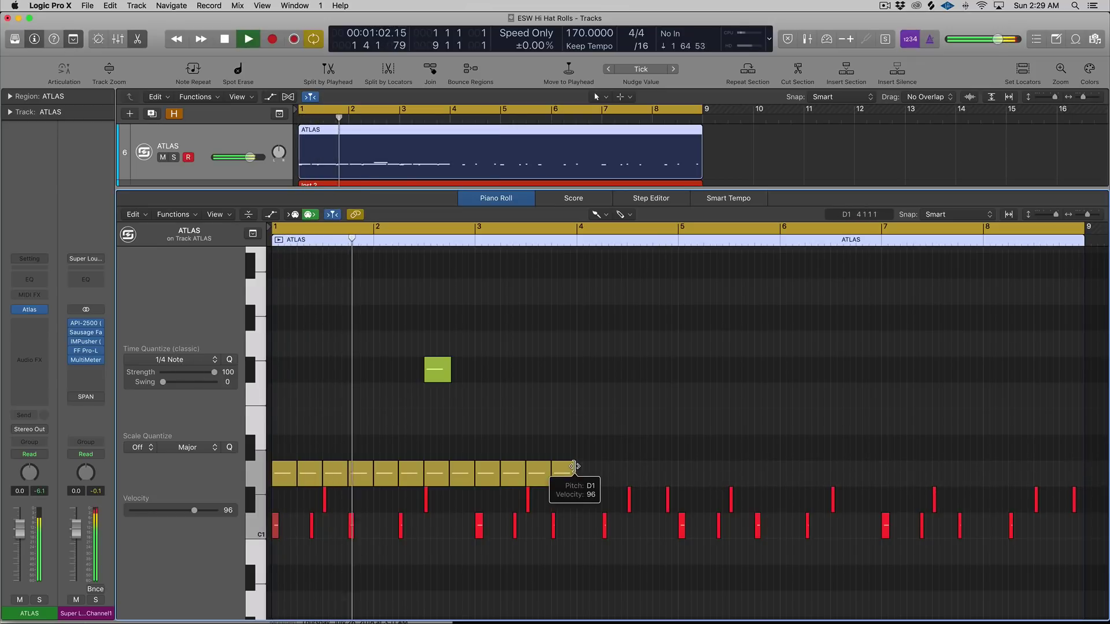
key("space")
left_click_drag(570, 475, 384, 481)
key("space")
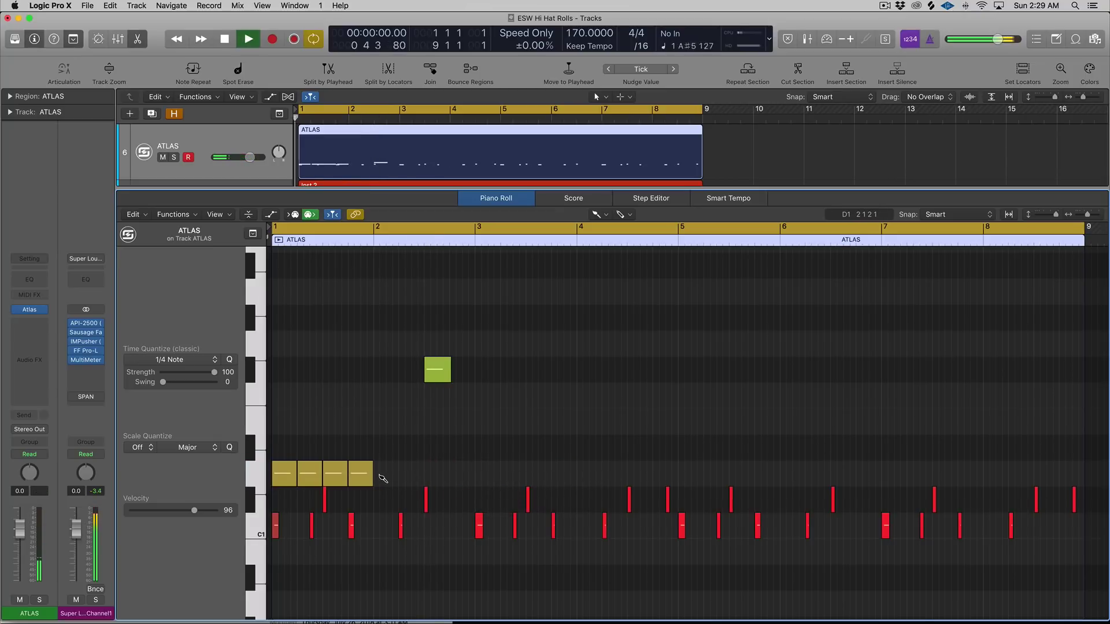
Paint quarter-note D1 hi-hats on beats 2 and 3 of bar 2 during playback, and stop playback
left_click(403, 475)
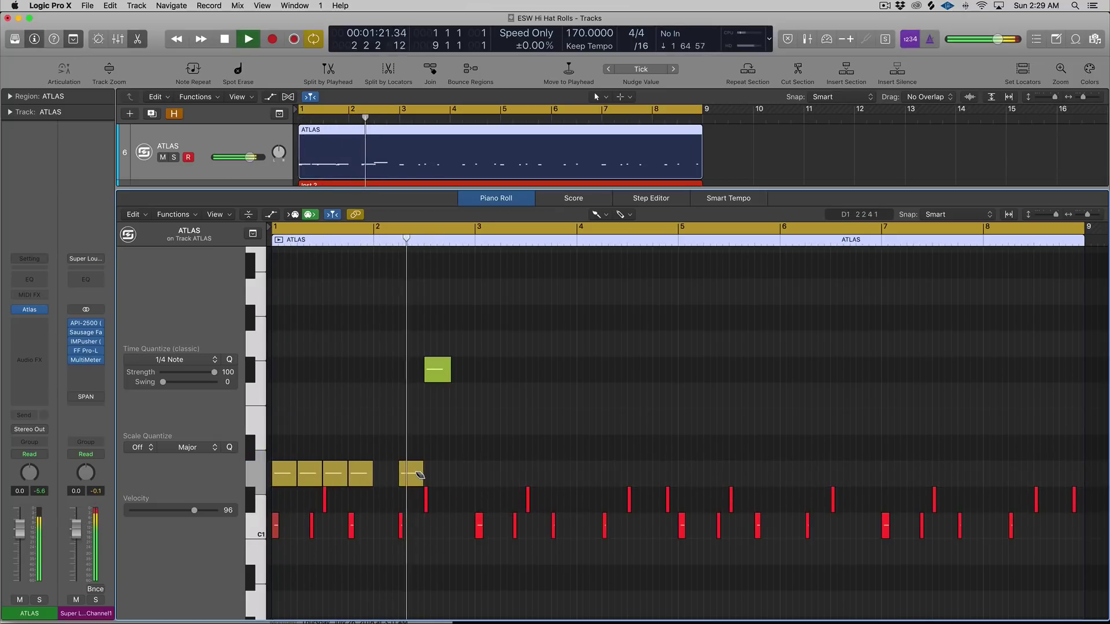
left_click(438, 474)
key("Return")
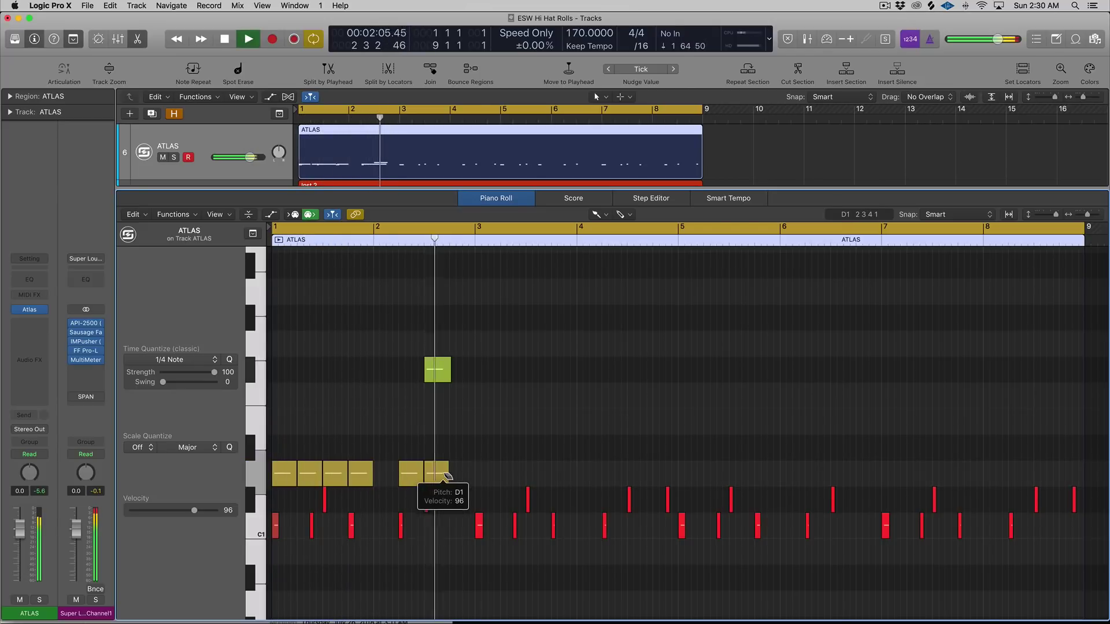
key("space")
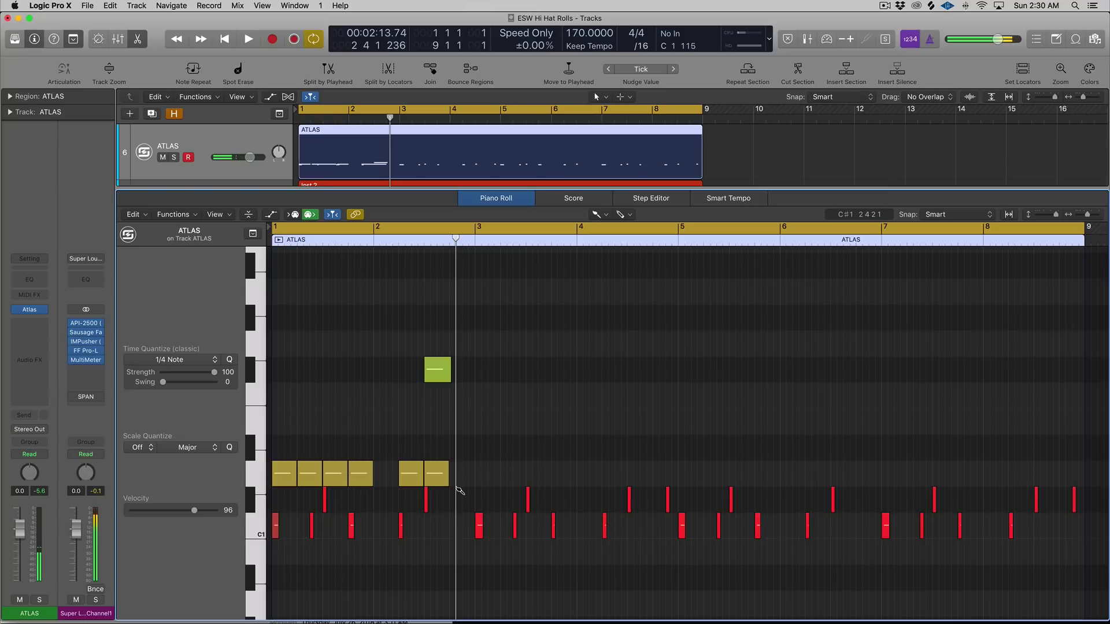
Set time quantize to 1/16 Note, paint a four-note D1 roll on beat 4 of bar 2 and play it back
left_click(179, 361)
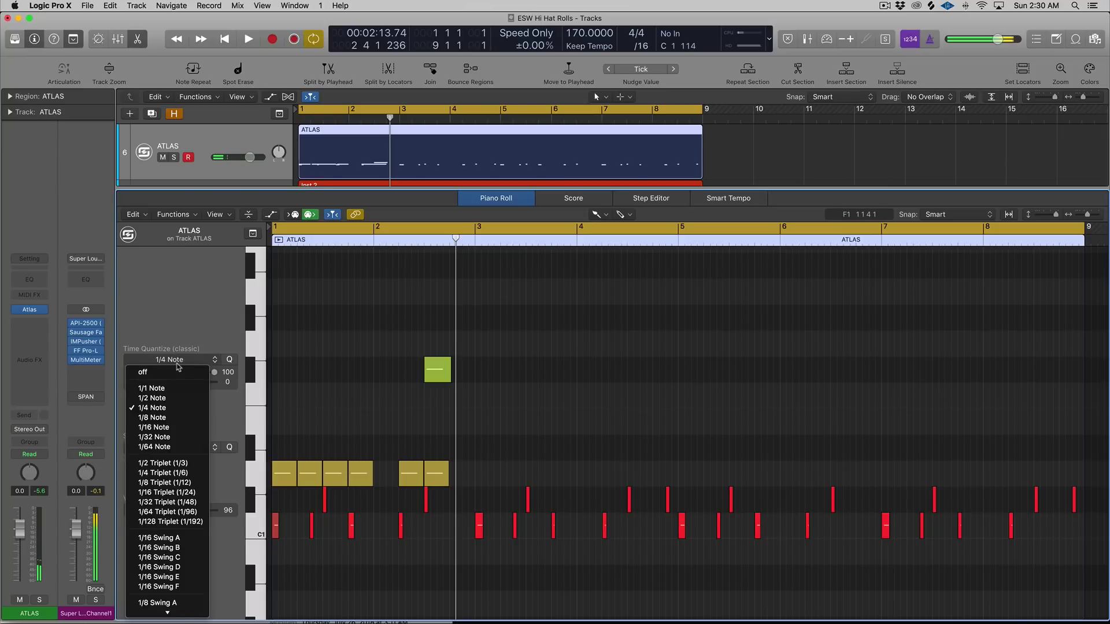
left_click(185, 428)
left_click(456, 474, "super")
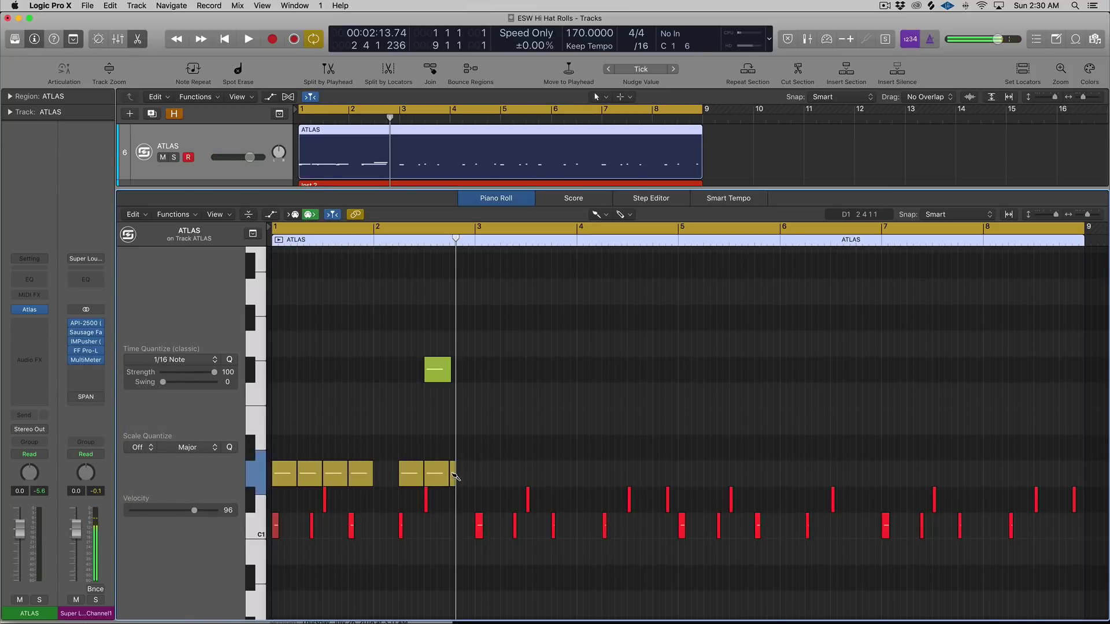
left_click(470, 474, "super")
key("space")
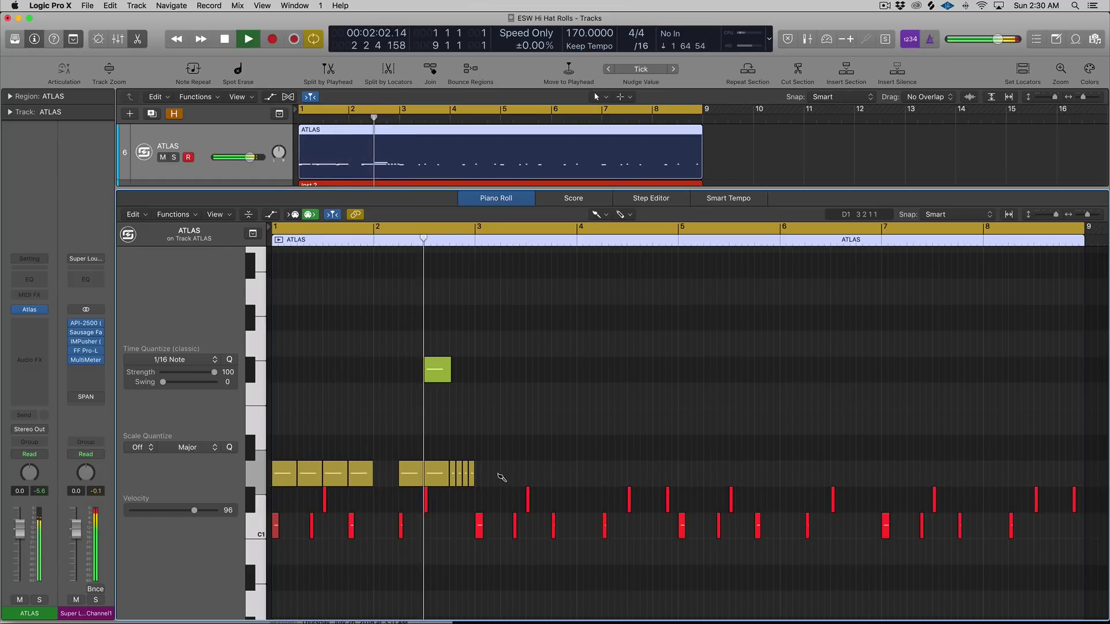
key("space")
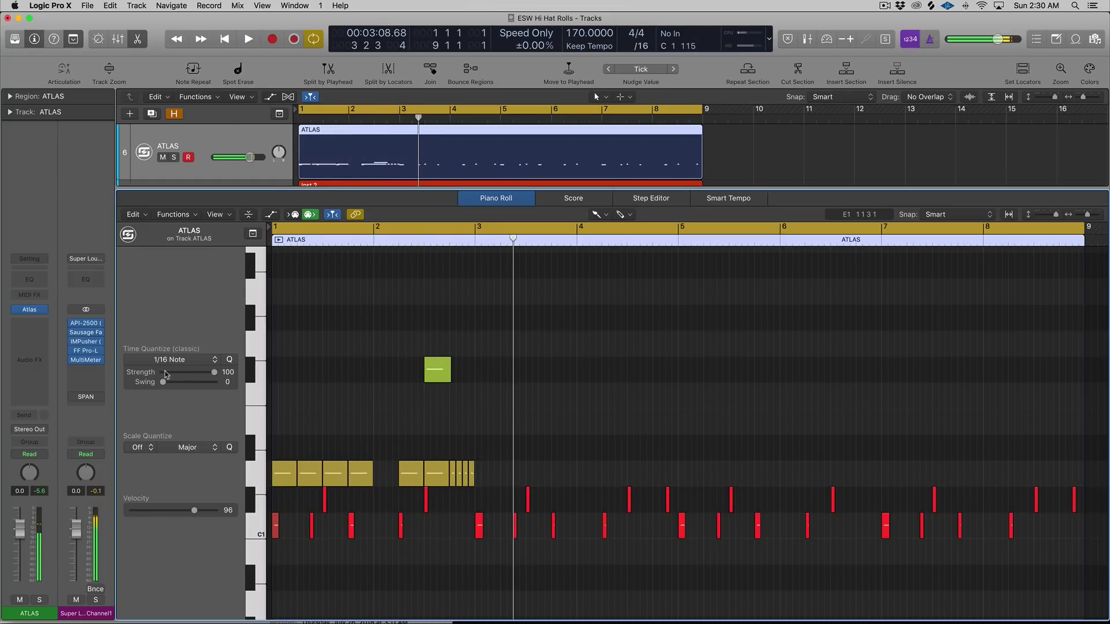
Set time quantize back to 1/4 Note and paint D1 hi-hats on beats 2 and 4 of bar 3
left_click(165, 360)
left_click(168, 409)
left_click(502, 474)
left_click(554, 474)
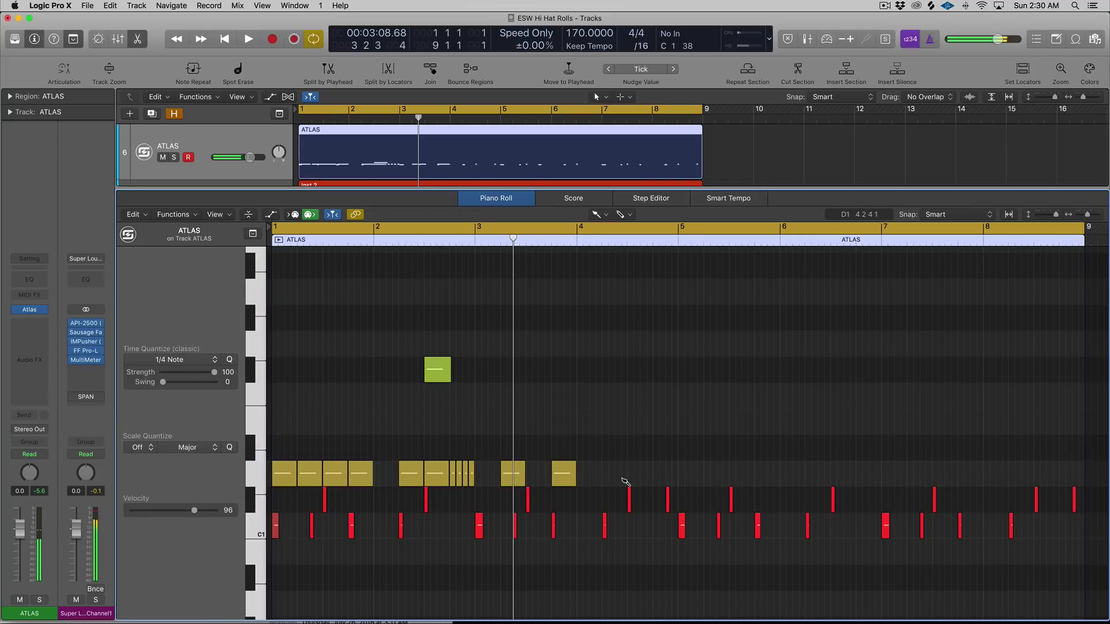
Set time quantize to 1/8 Triplet (1/12) and paint a short D1 hi-hat roll from the start of bar 4
left_click(165, 361)
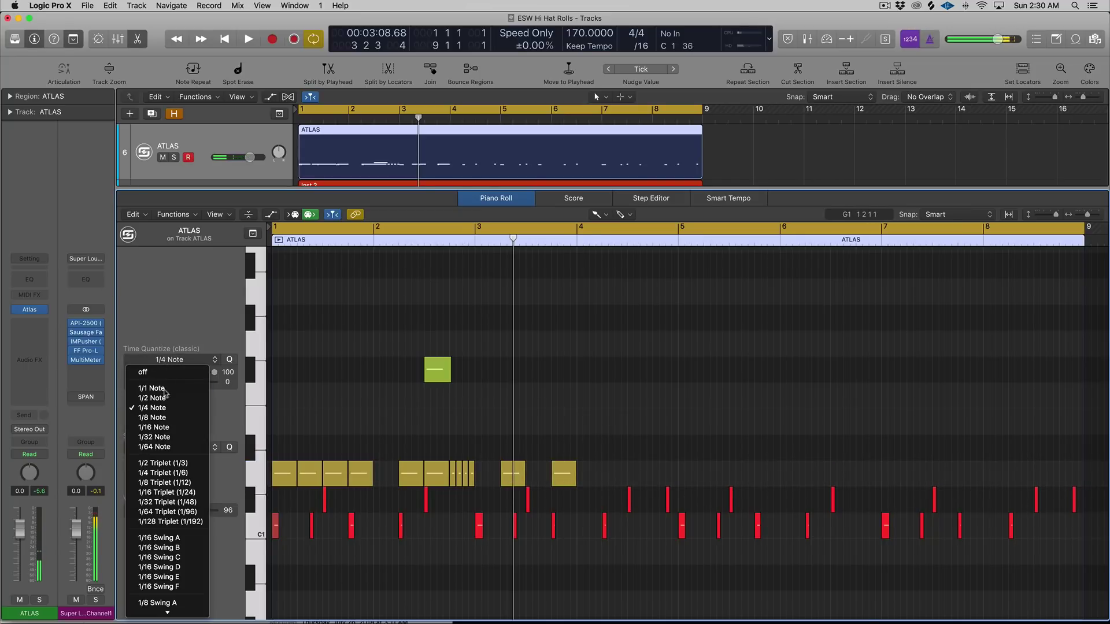
left_click(206, 488)
left_click(589, 474)
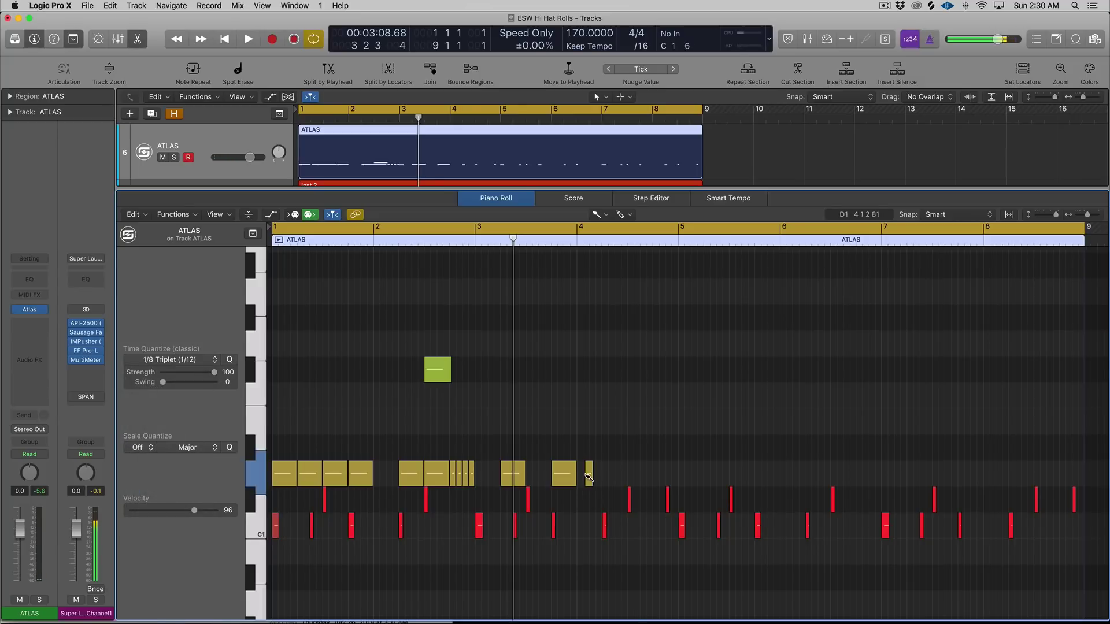
left_click(597, 474)
left_click(607, 474)
left_click(614, 474)
left_click(581, 474)
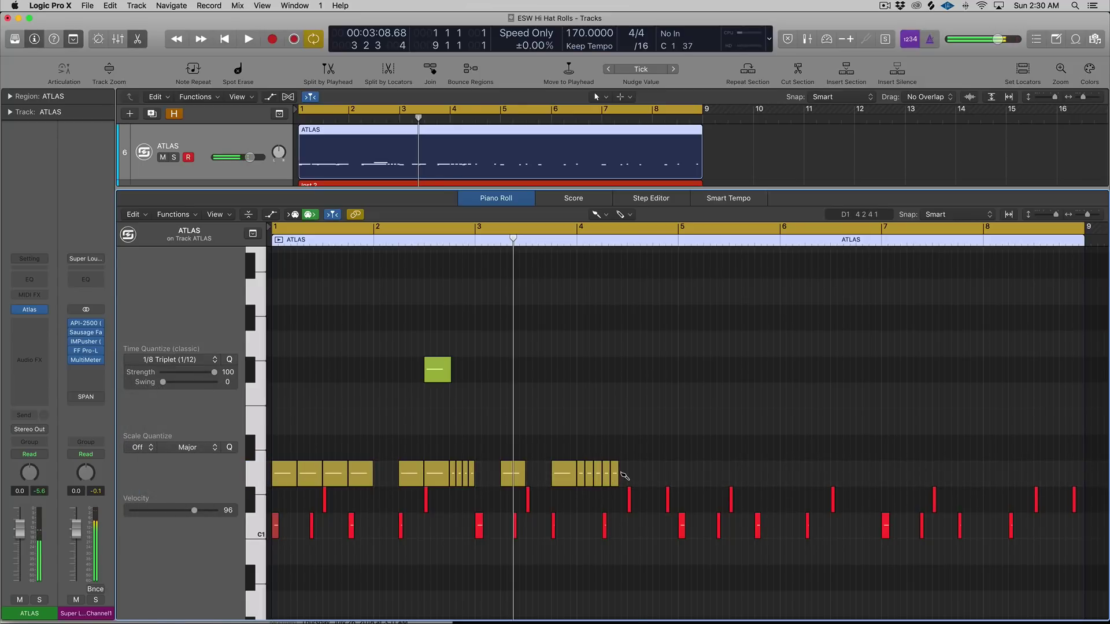
left_click(615, 474)
Play back the triplet roll and erase its notes from bar 4
key("space")
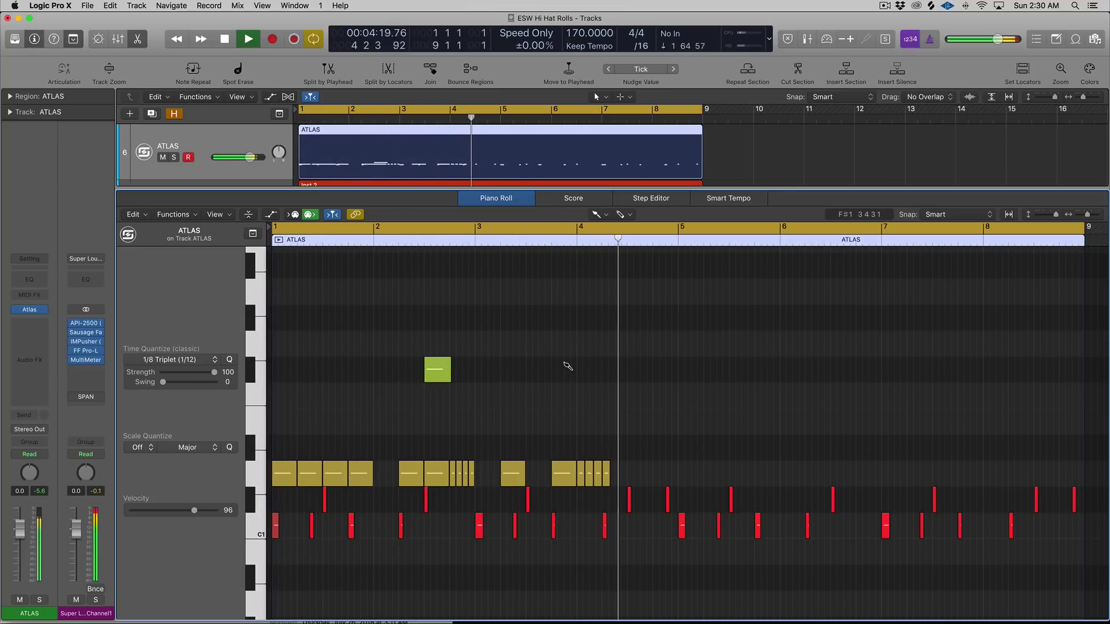
key("space")
left_click_drag(611, 471, 578, 472)
Set time quantize to 1/4 Triplet (1/6) and paint three D1 hi-hats across beats 3 and 4 of bar 4
left_click(149, 363)
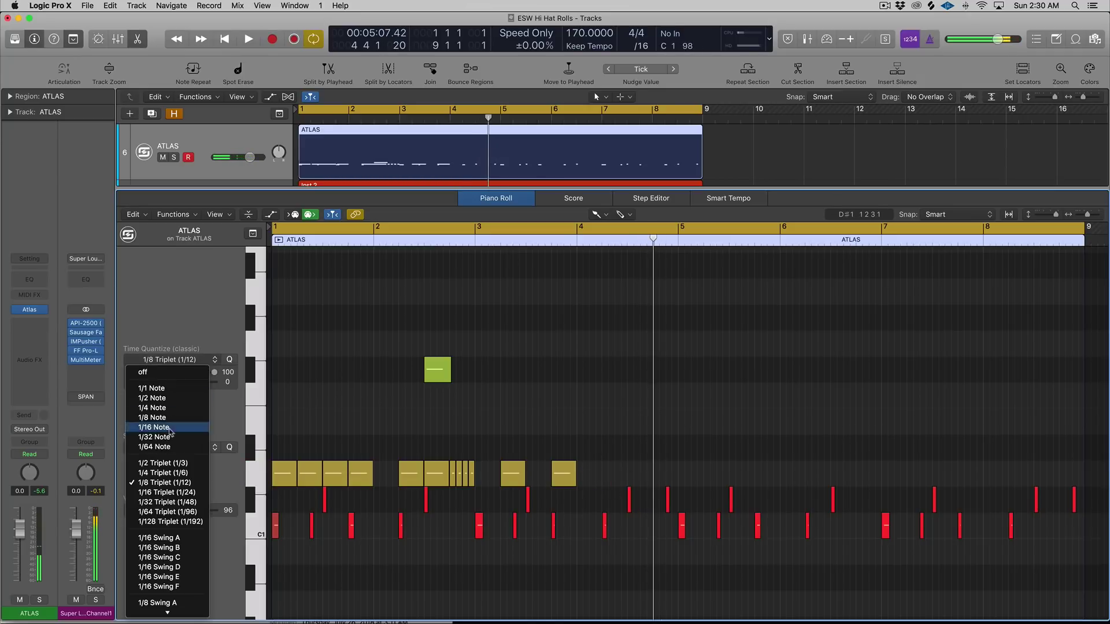
left_click(173, 478)
left_click(636, 474)
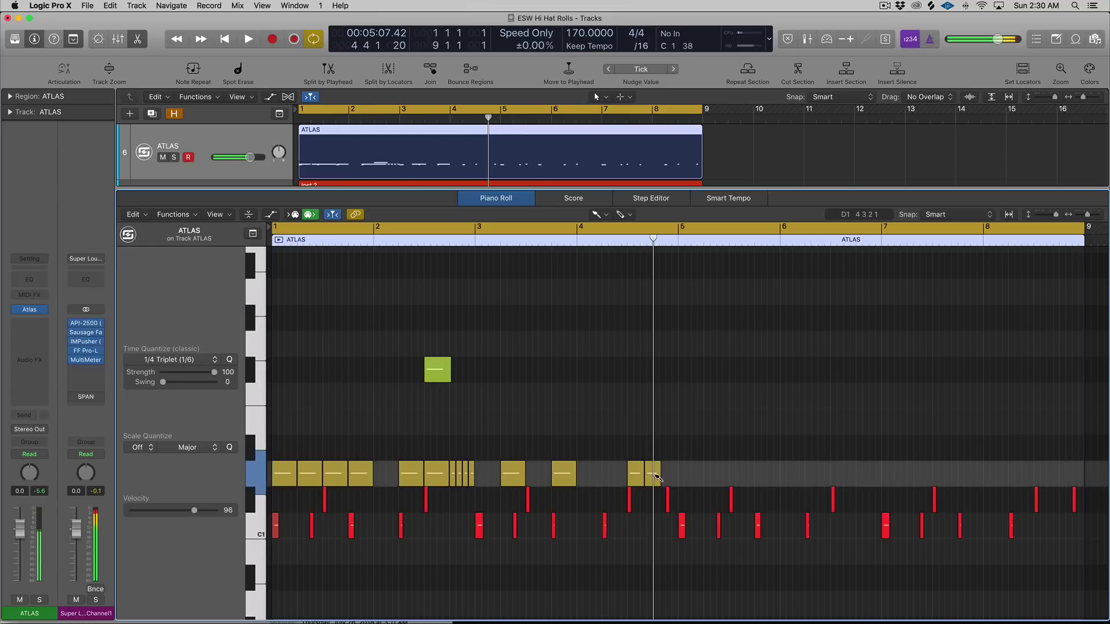
left_click(652, 474)
left_click(669, 474)
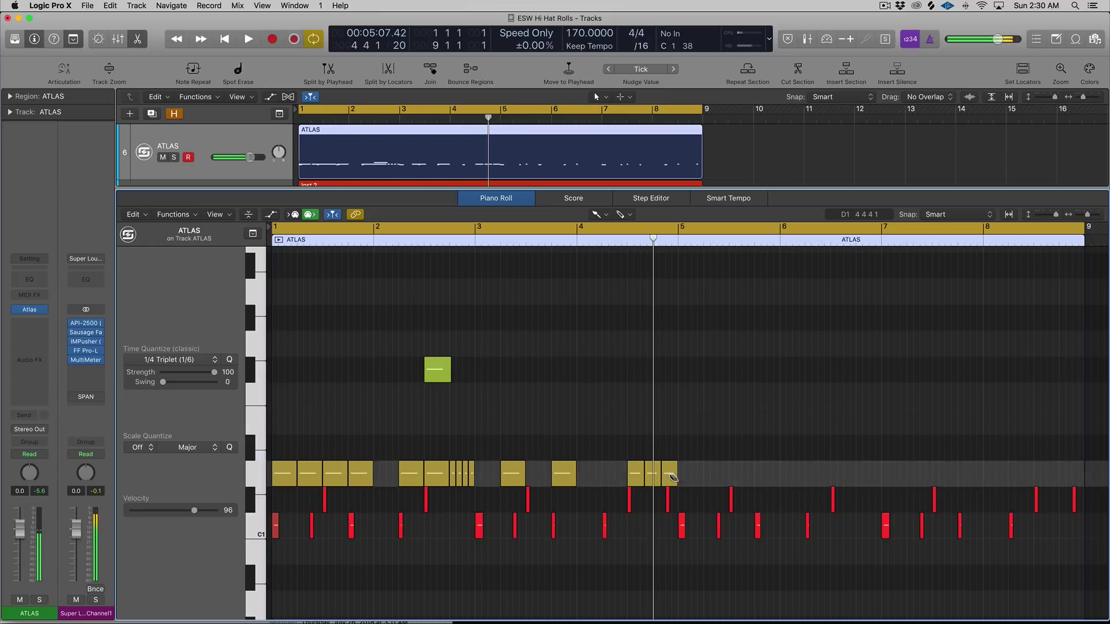
Set time quantize to 1/4 Note, paint a D1 hi-hat on beat 1 of bar 4 and play the pattern
left_click(199, 362)
left_click(167, 407)
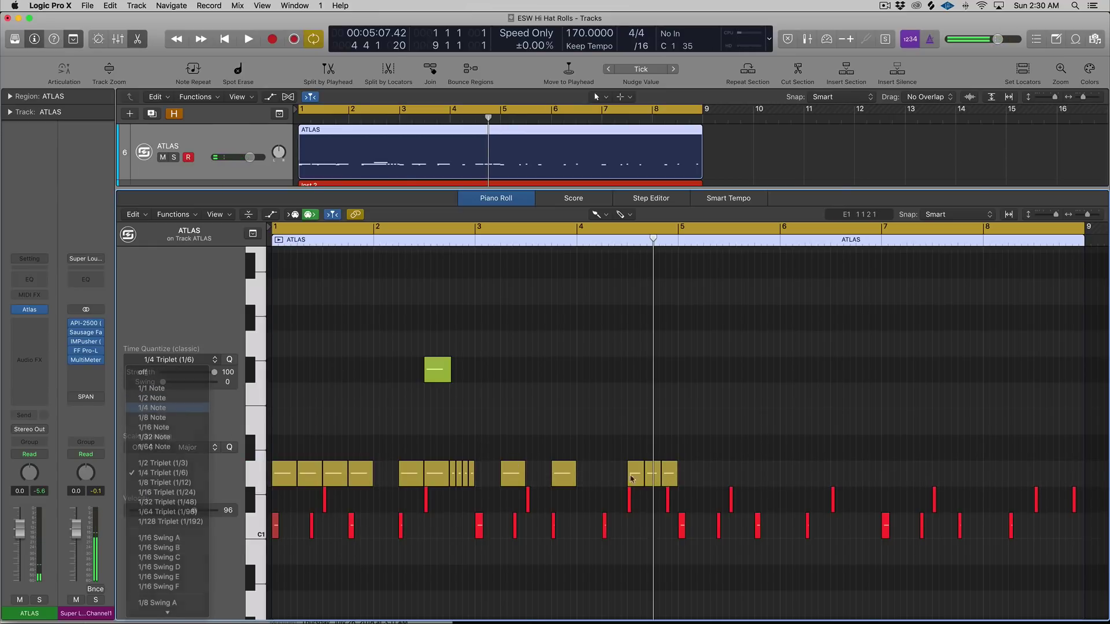
left_click(593, 474)
key("space")
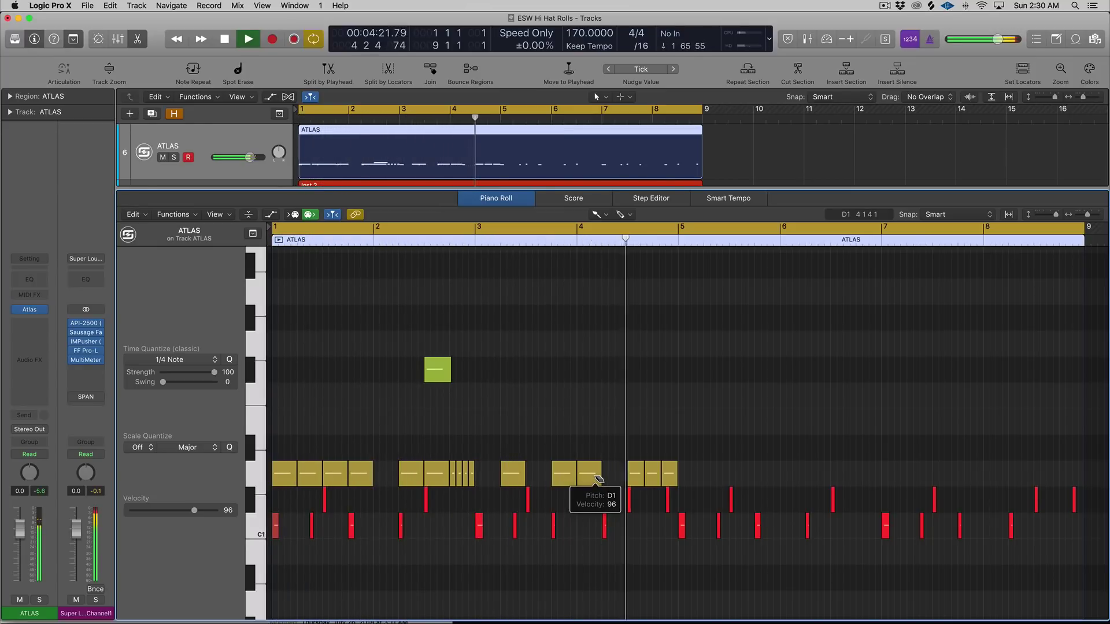
key("space")
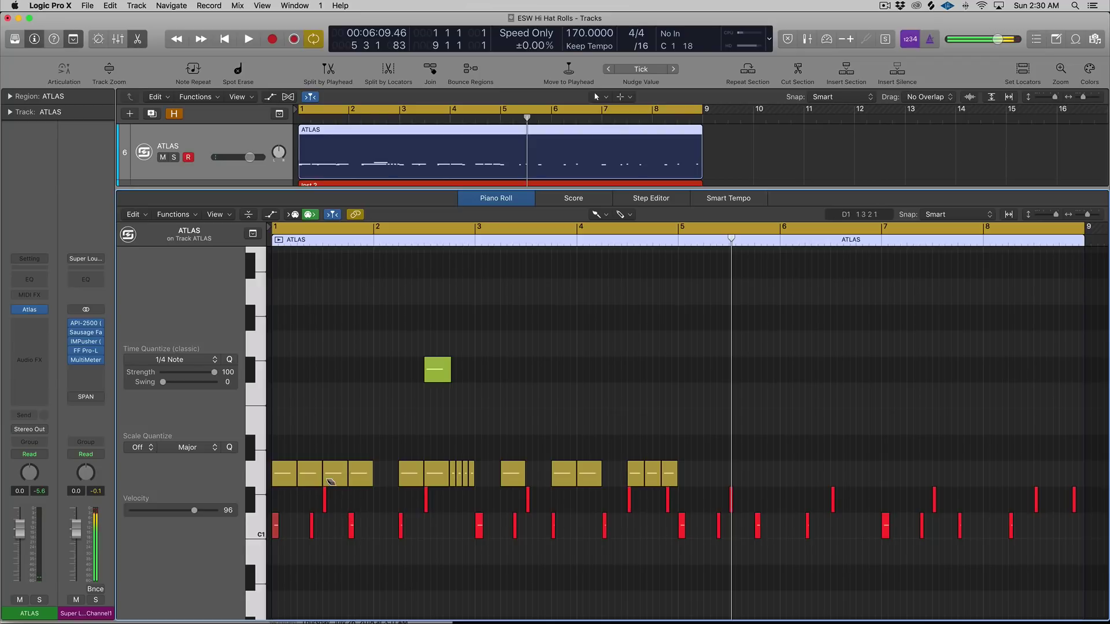
Erase all the painted D1 hi-hats from bars 1 to 4
left_click_drag(691, 473, 293, 463)
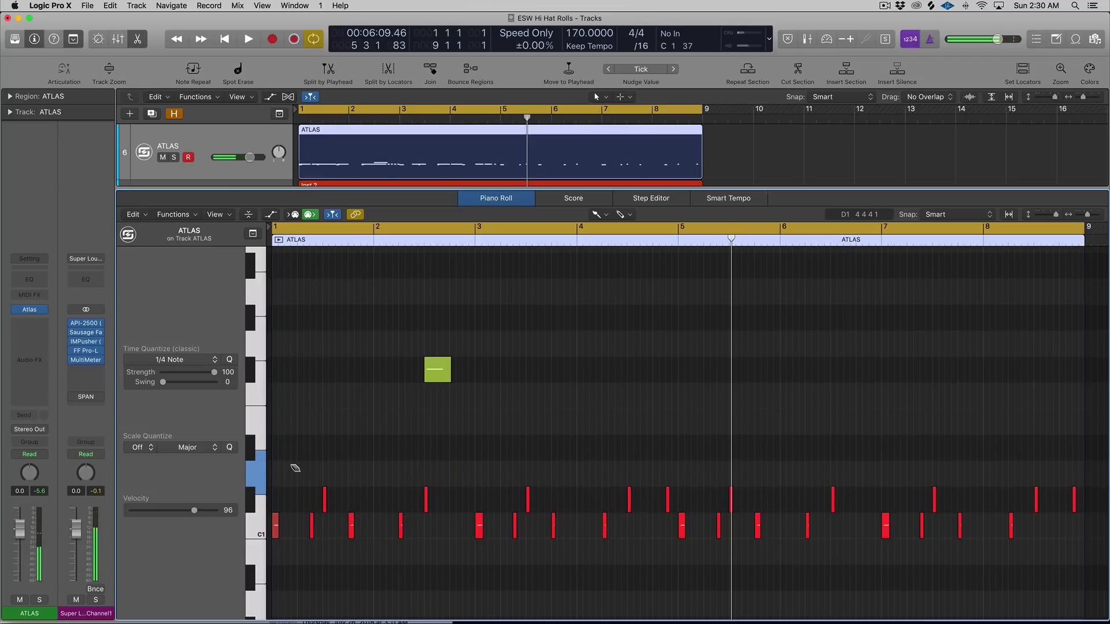
key("super+Left")
Show and close the Mixer, and collapse the toolbar above the Tracks area
key("x")
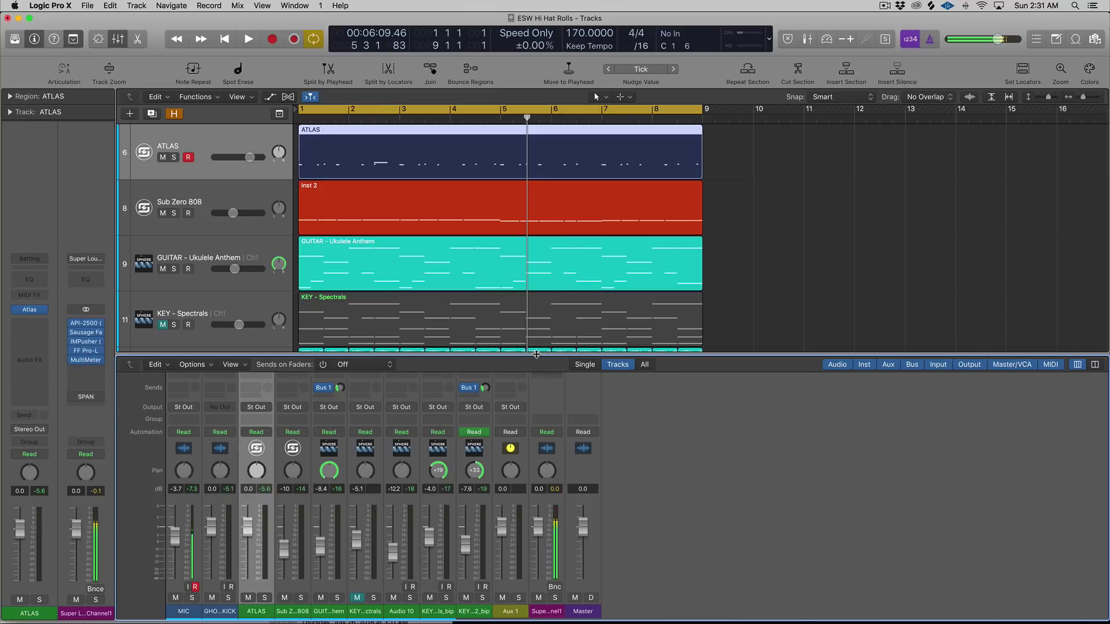
key("x")
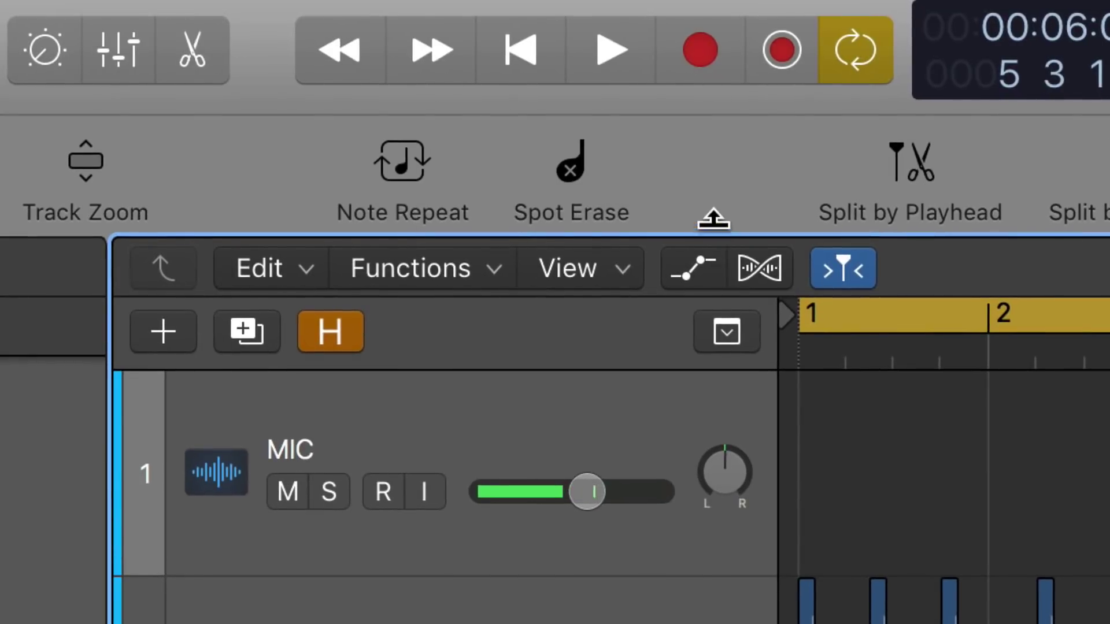
left_click_drag(644, 209, 644, 110)
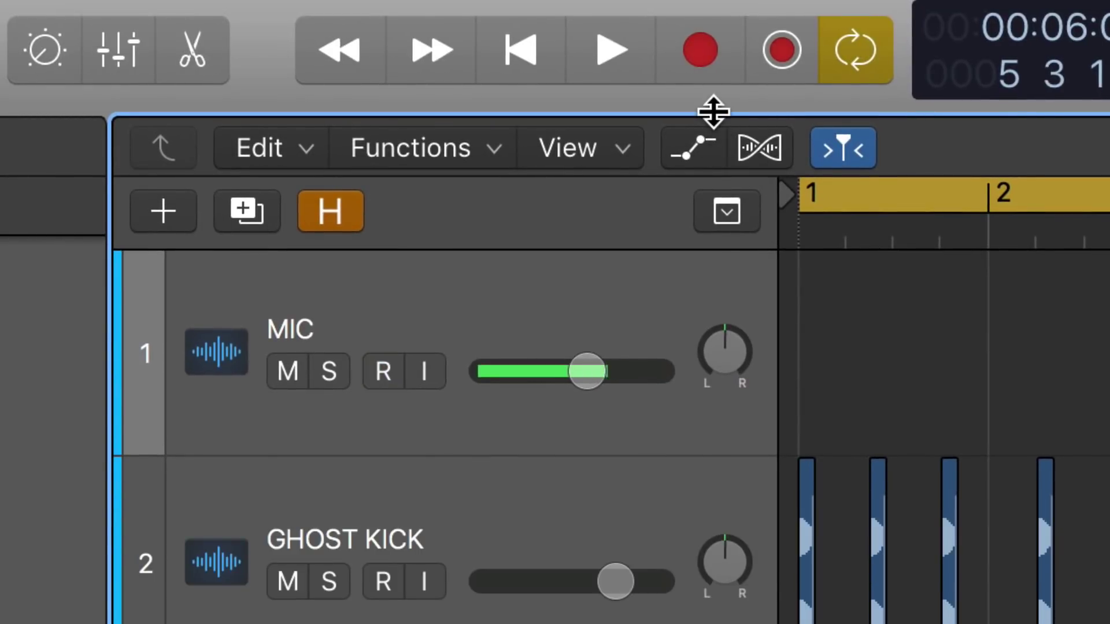
Expand the toolbar above the Tracks area, deselect the ATLAS region, and open and close the Note Repeat window
left_click_drag(714, 111, 711, 241)
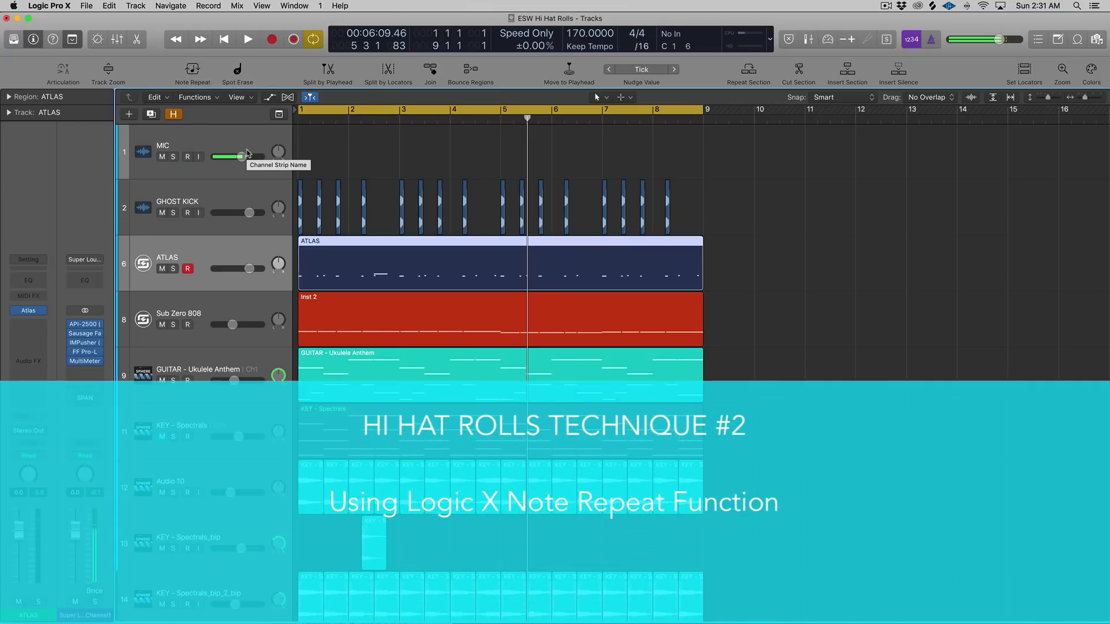
left_click(333, 126)
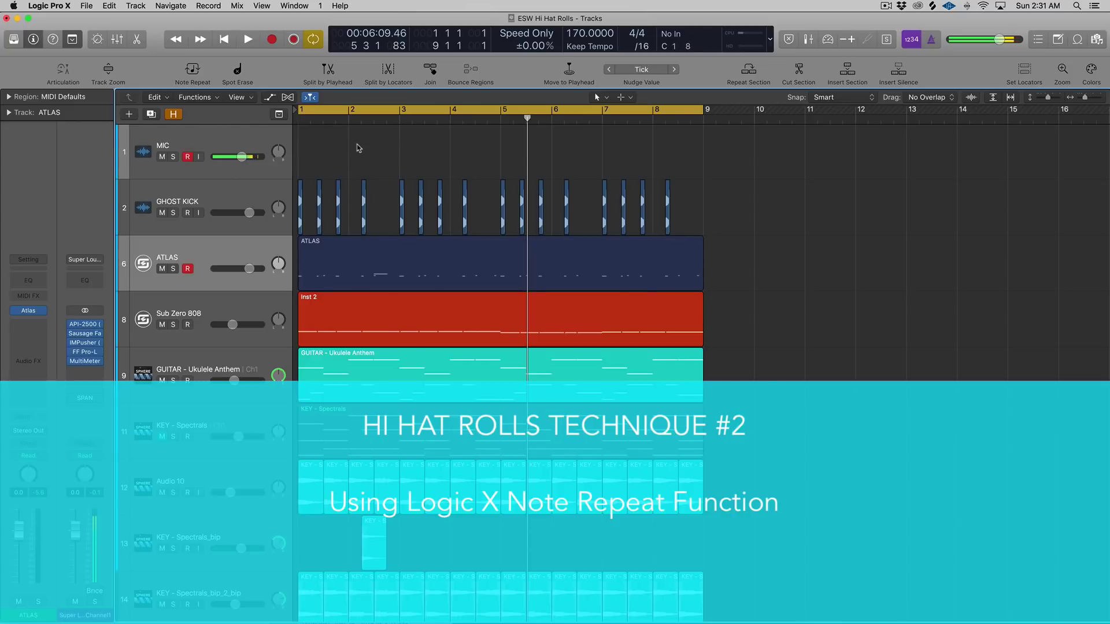
key("alt+k")
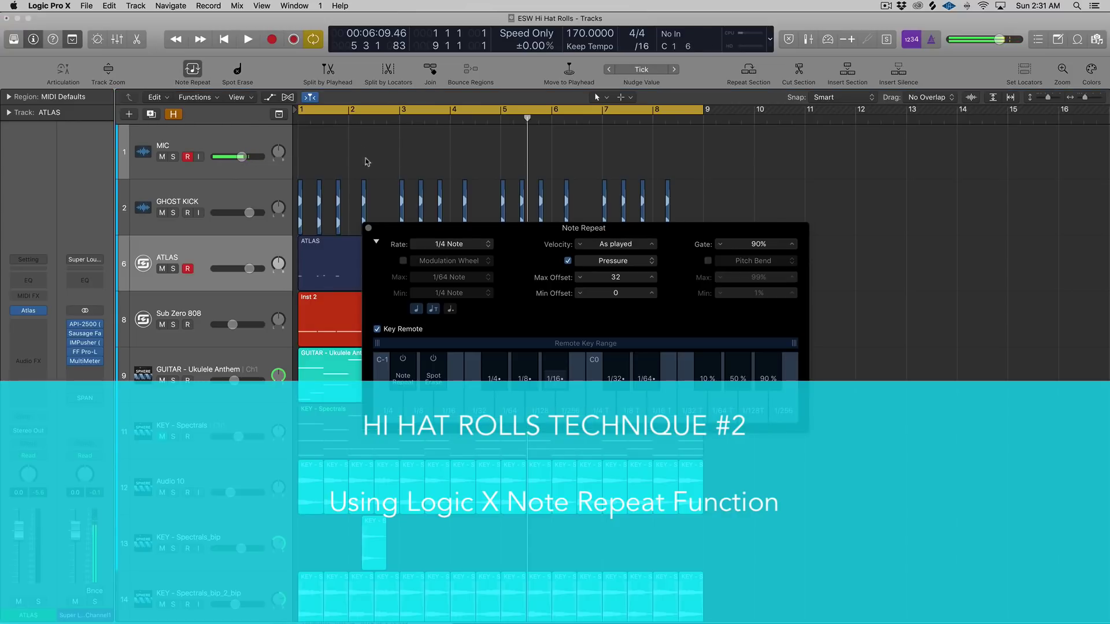
left_click(369, 229)
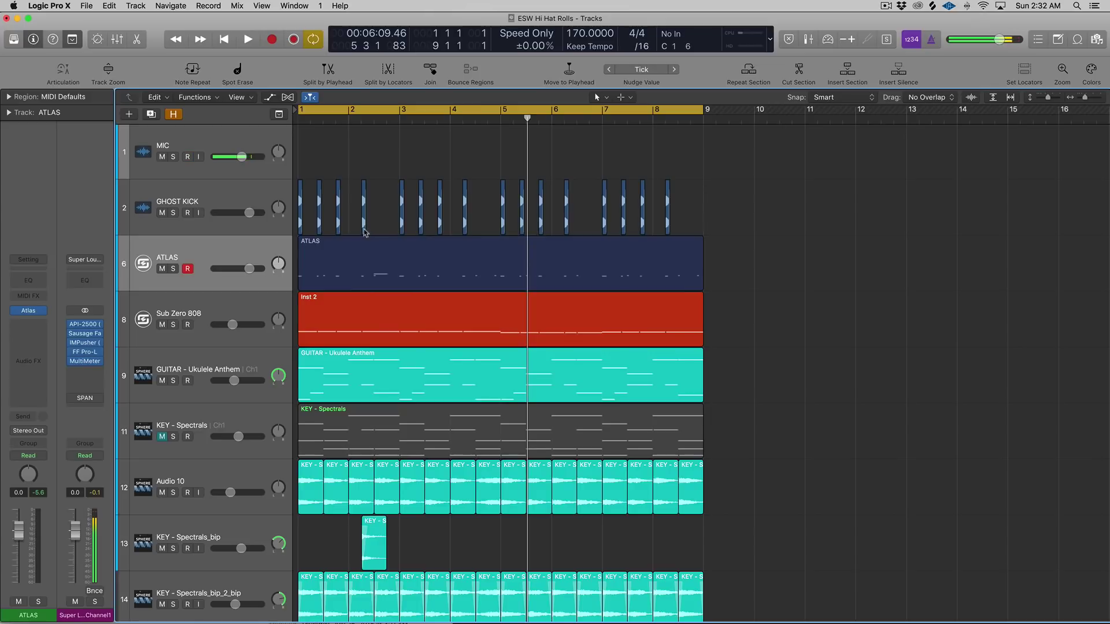
Open the key command assignments and select the Note Repeat command found with the search "note rep"
left_click(42, 5)
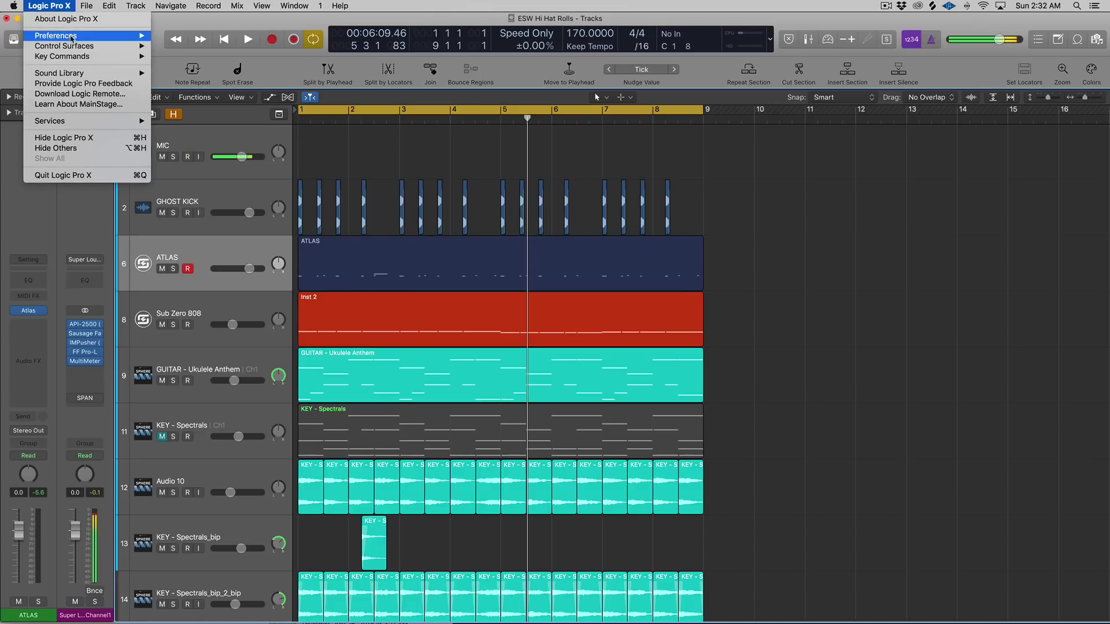
mouse_move(81, 56)
left_click(185, 68)
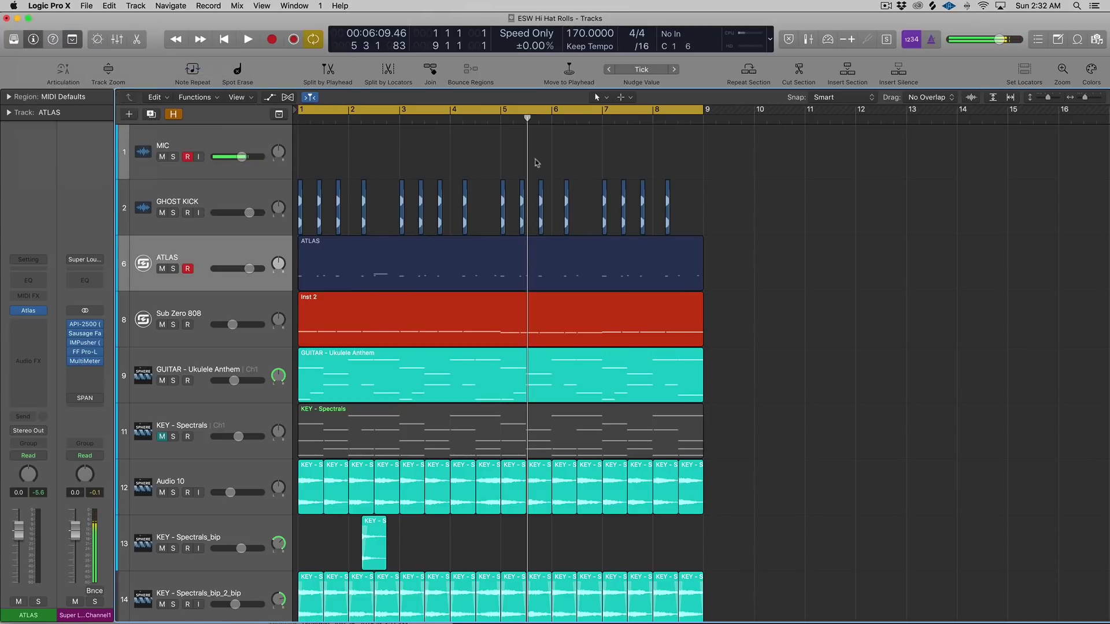
left_click(775, 141)
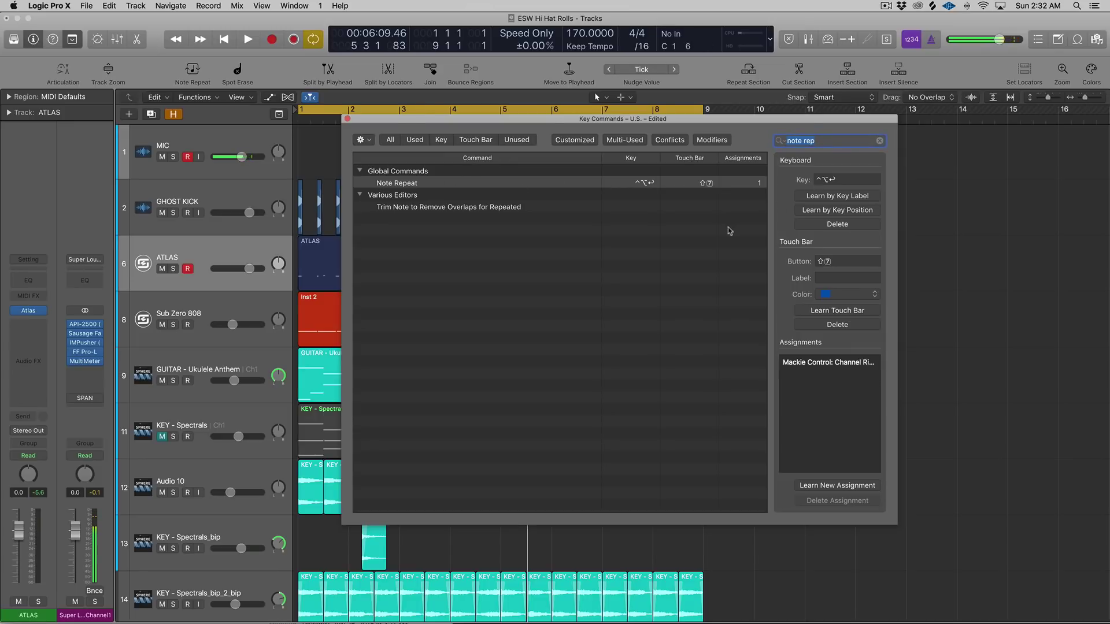
left_click(740, 184)
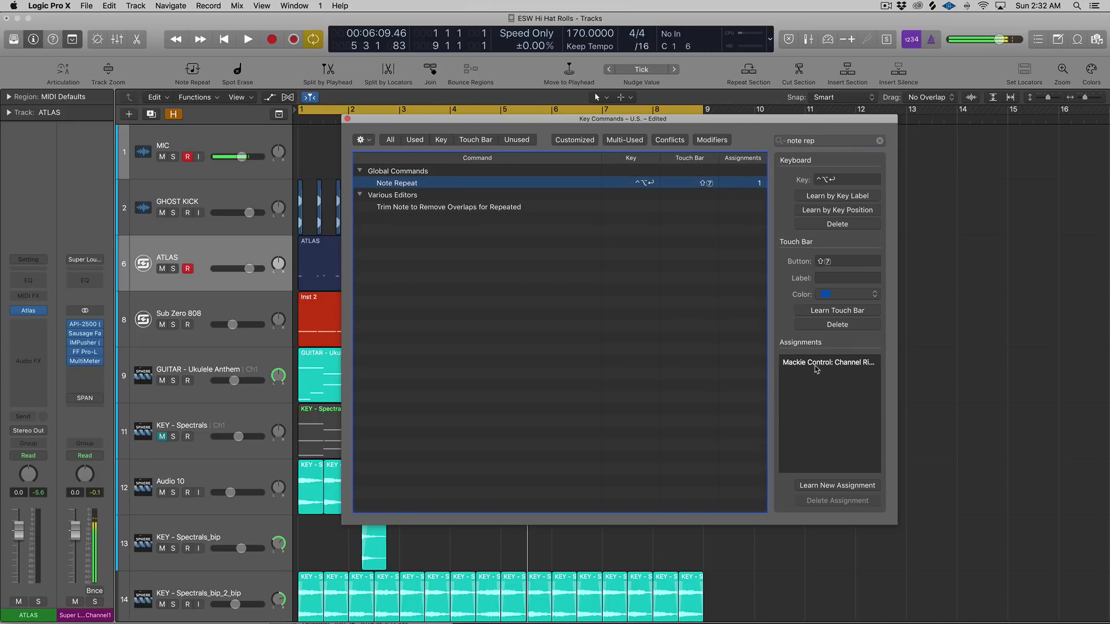
Delete Note Repeat's Touch Bar shortcut and replace its controller assignment with a newly learned one
left_click(837, 325)
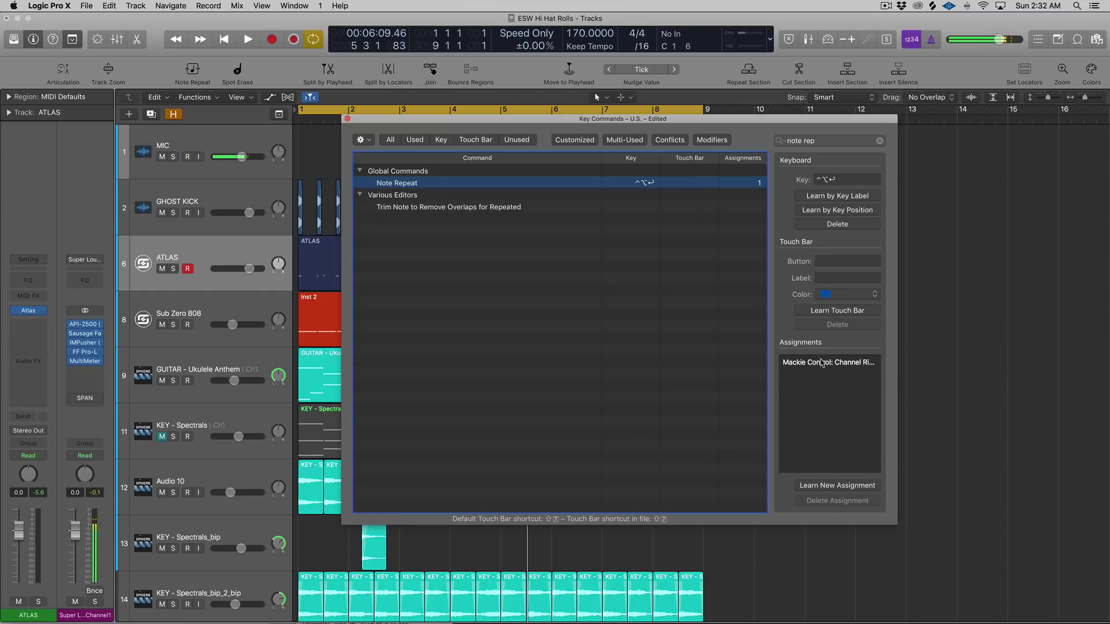
left_click(821, 362)
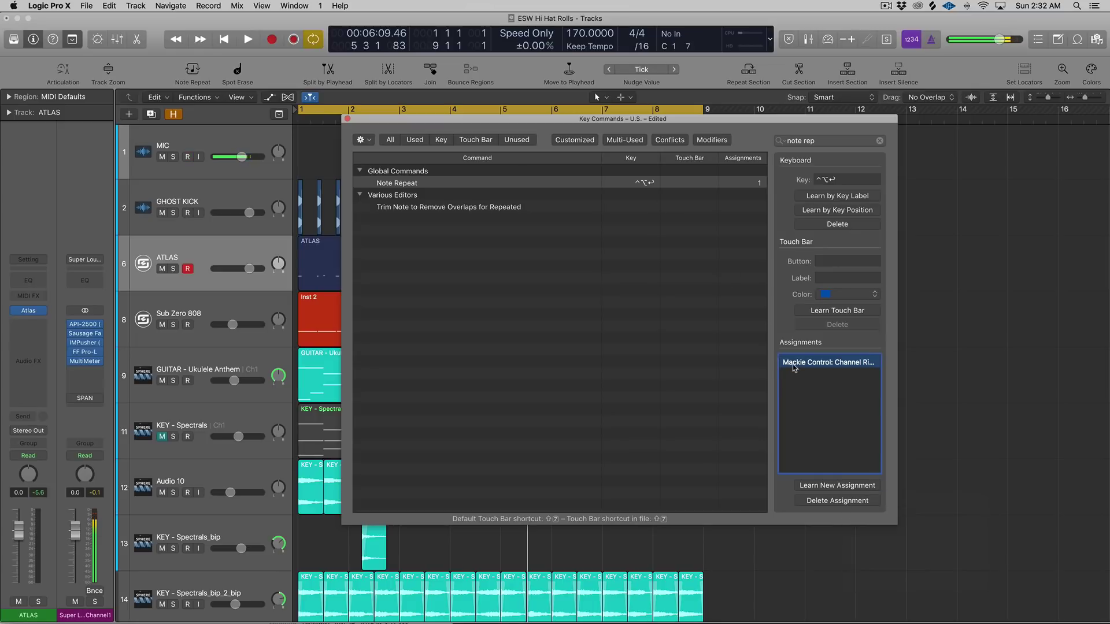
left_click(834, 500)
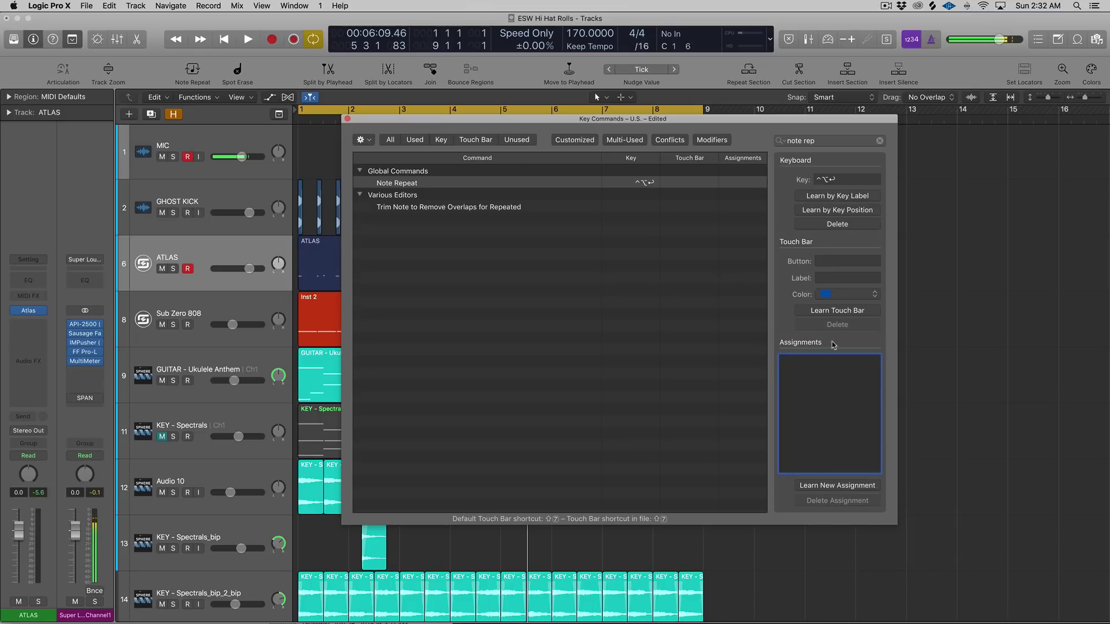
left_click(829, 486)
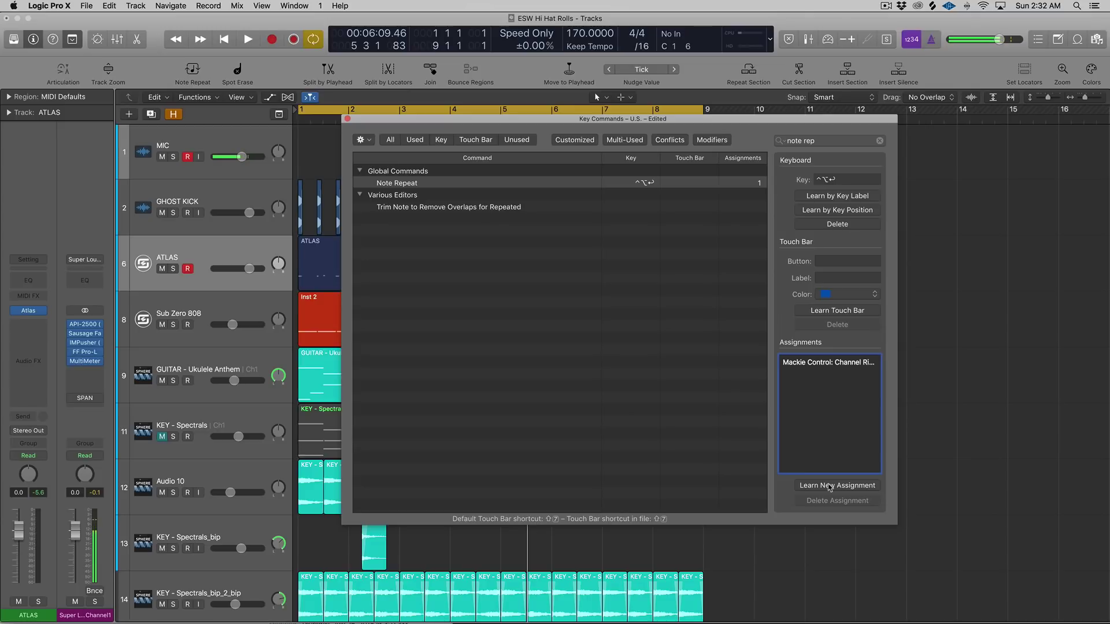
left_click(347, 119)
Open the Note Repeat window and turn off Key Remote
key("ctrl+alt+Return")
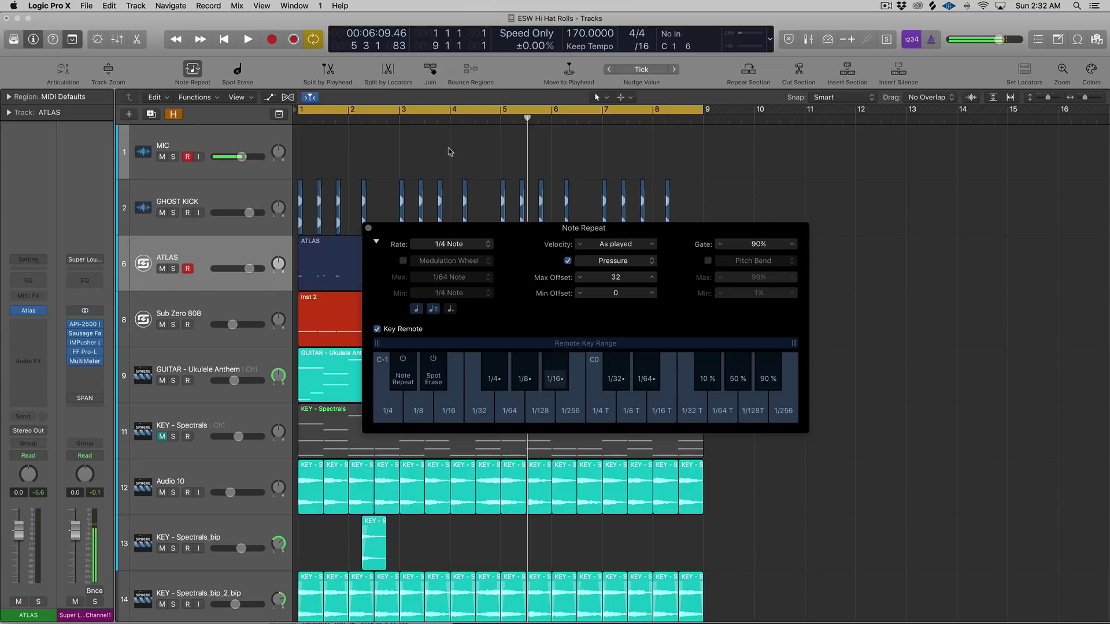
left_click(377, 330)
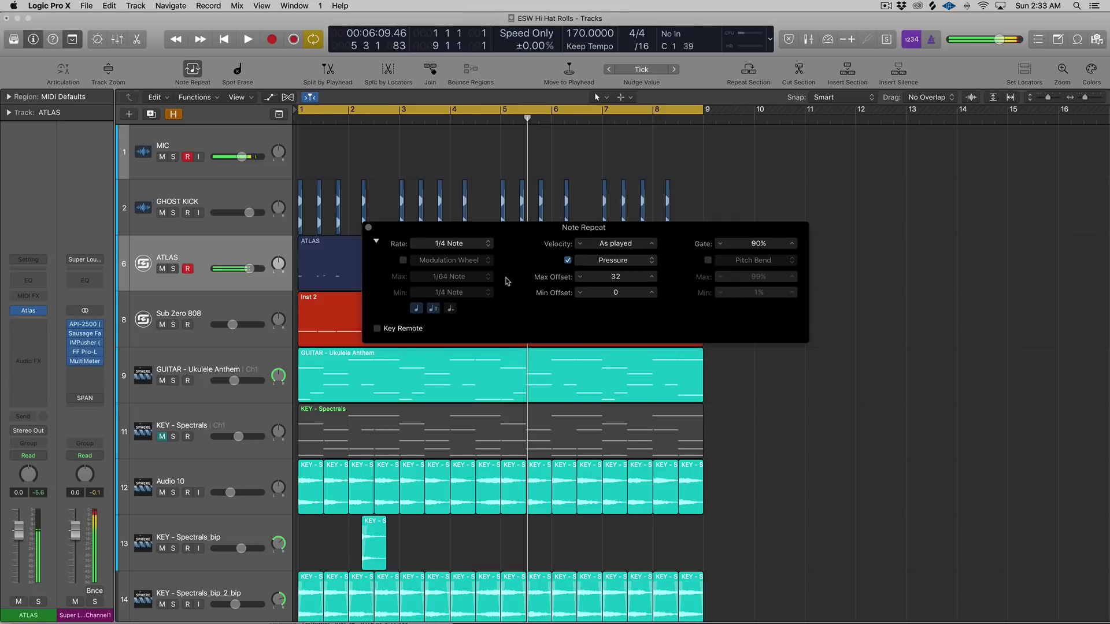
Try a Note Repeat rate of 1/16 Note, and return the rate to 1/4 Note
left_click(472, 243)
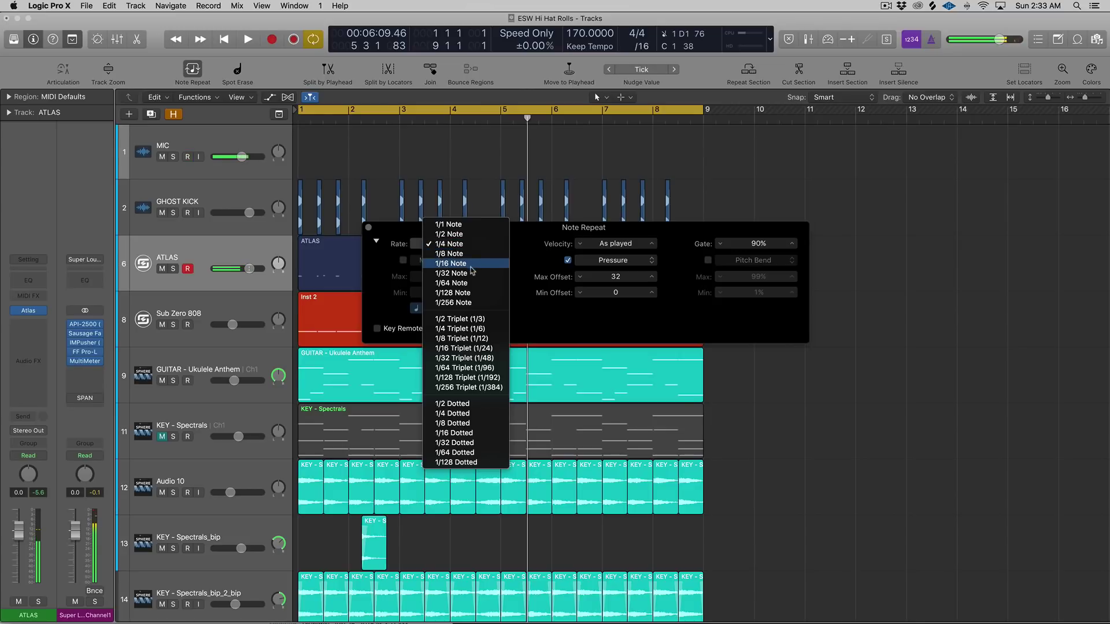
left_click(473, 270)
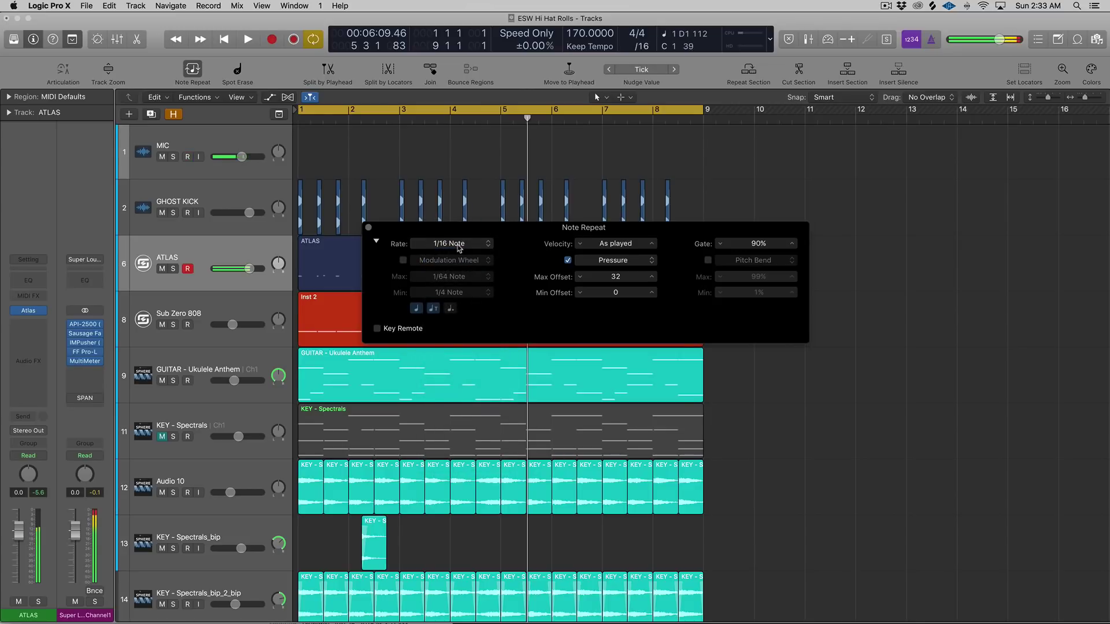
left_click(459, 245)
left_click(458, 225)
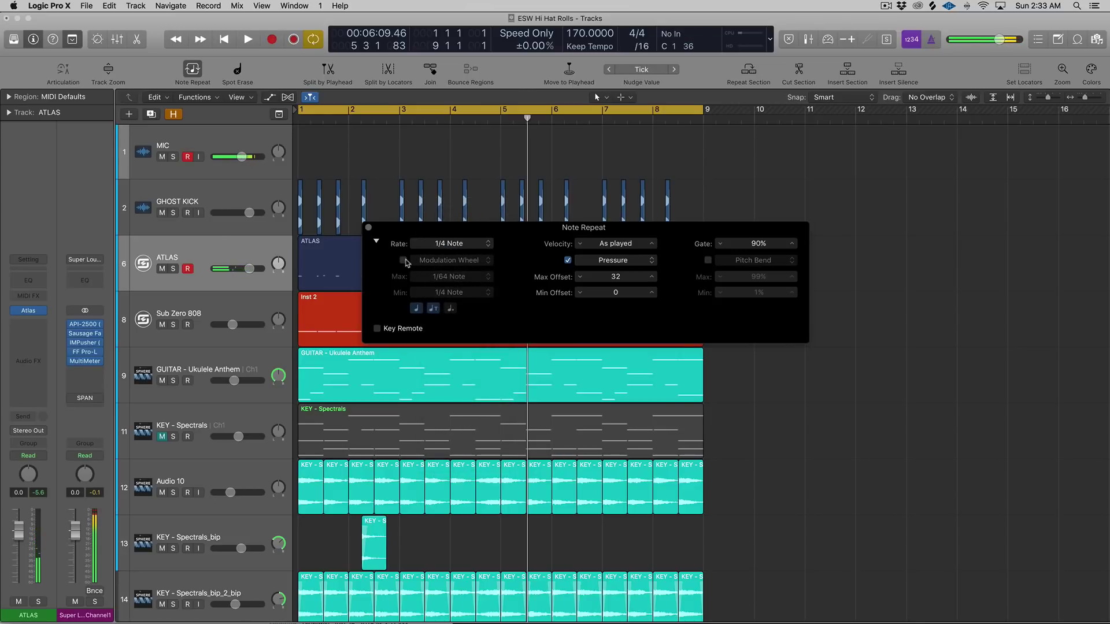
Enable Modulation Wheel control of the repeat rate and review the available maximum and minimum rates
left_click(403, 260)
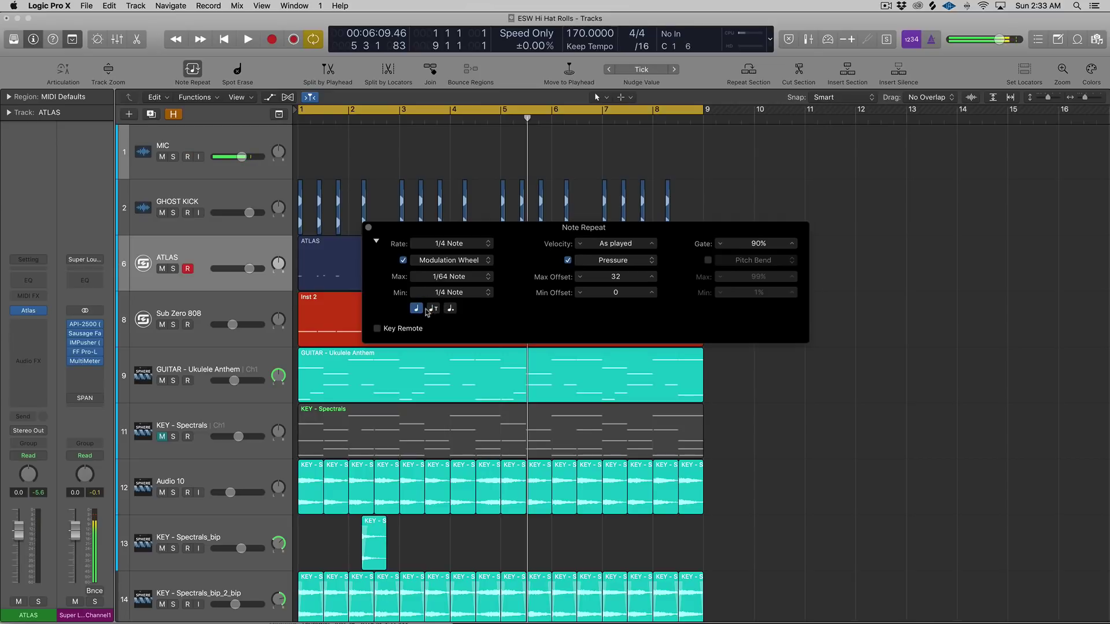
left_click(449, 279)
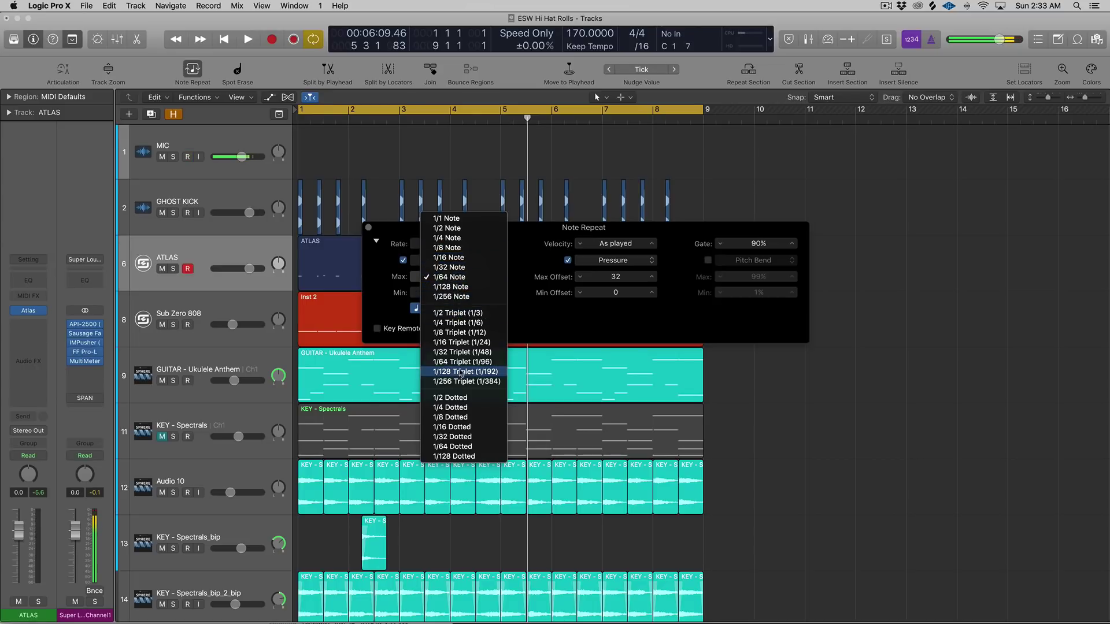
left_click(385, 305)
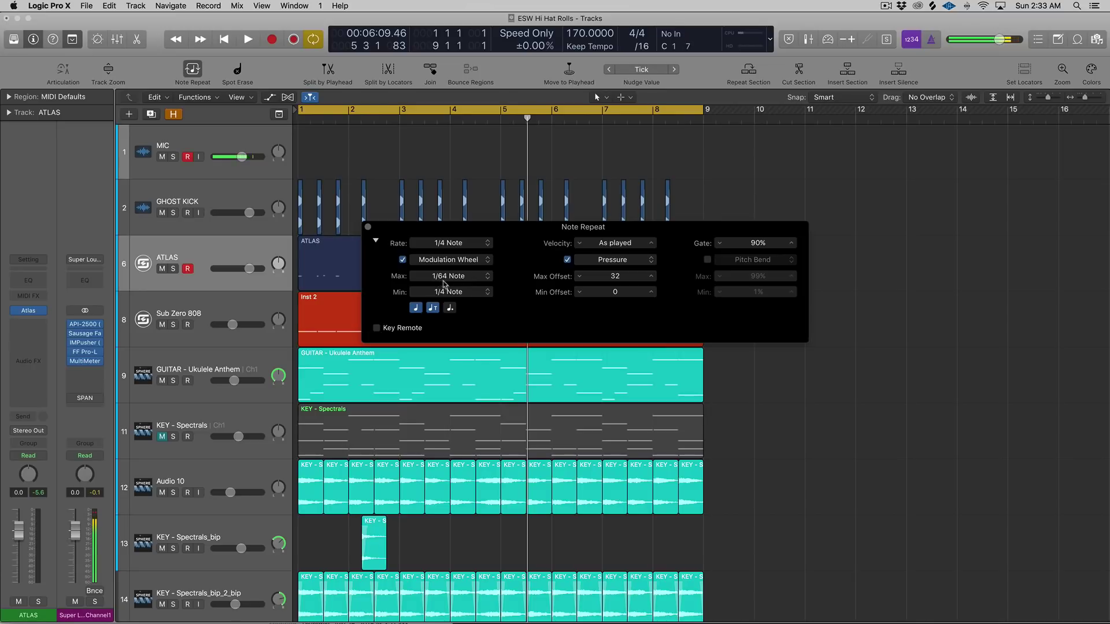
left_click(446, 292)
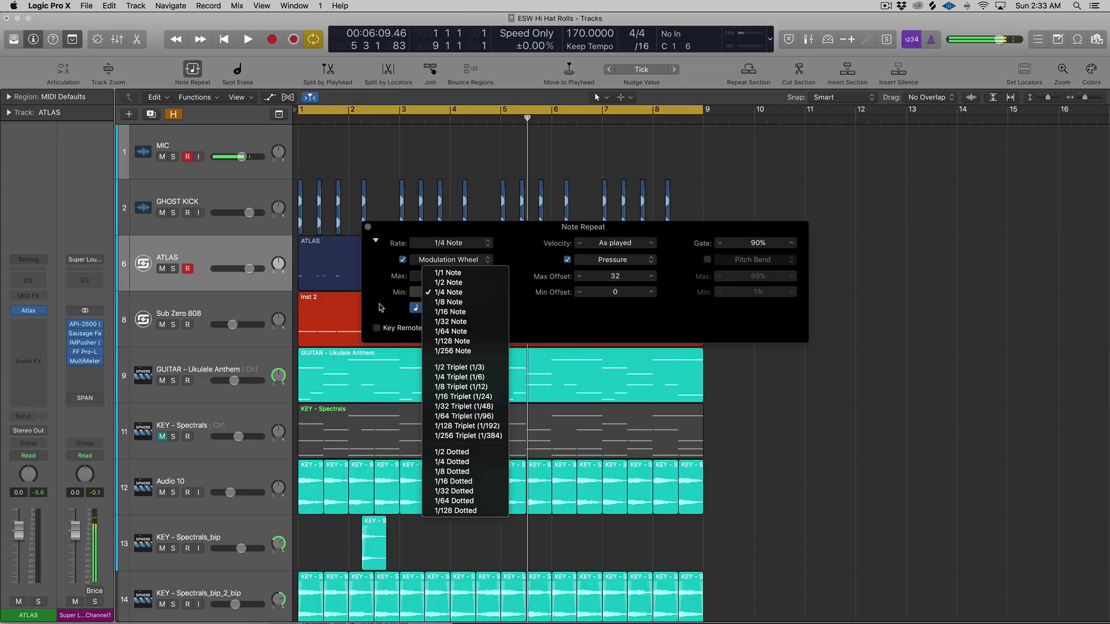
left_click(381, 307)
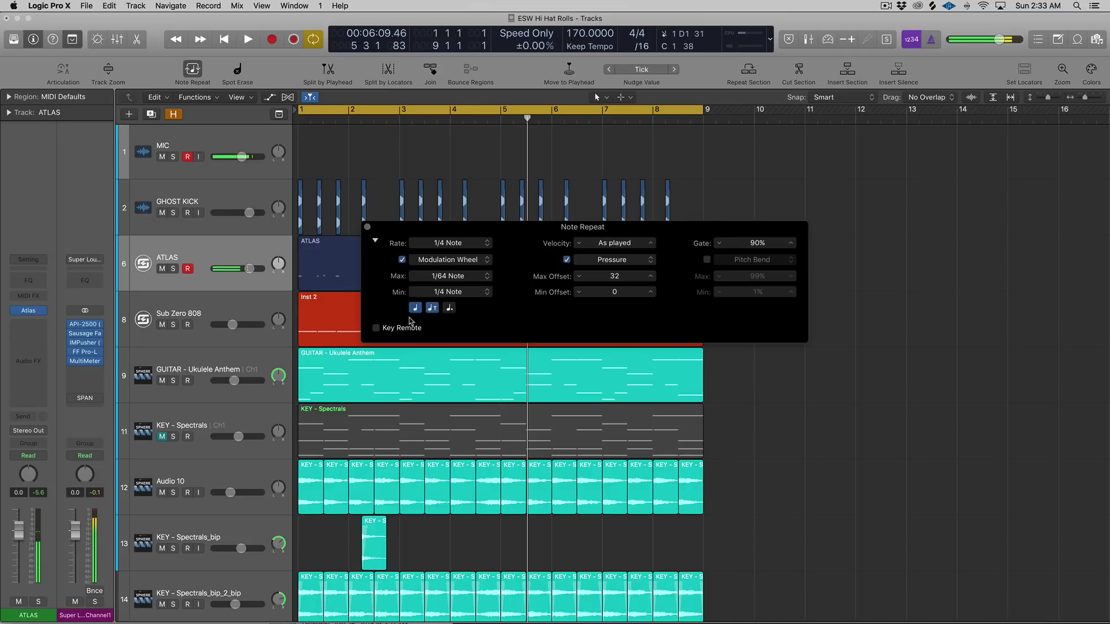
Play the beat while repeating the D1 hi-hat under modulation wheel control, and disable Modulation Wheel control
key("space")
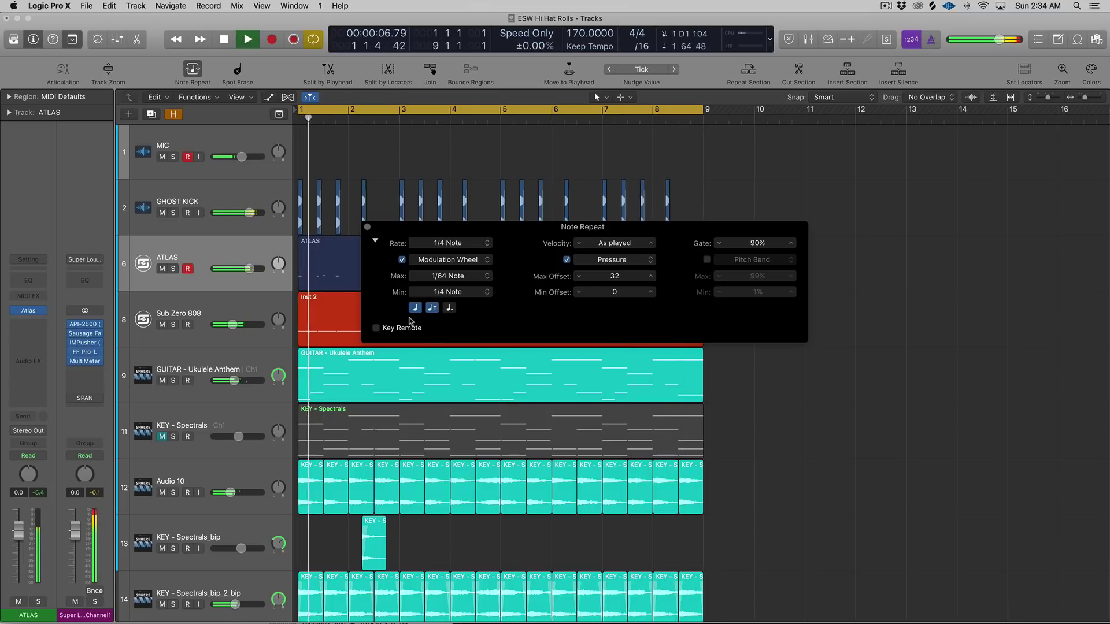
key("space")
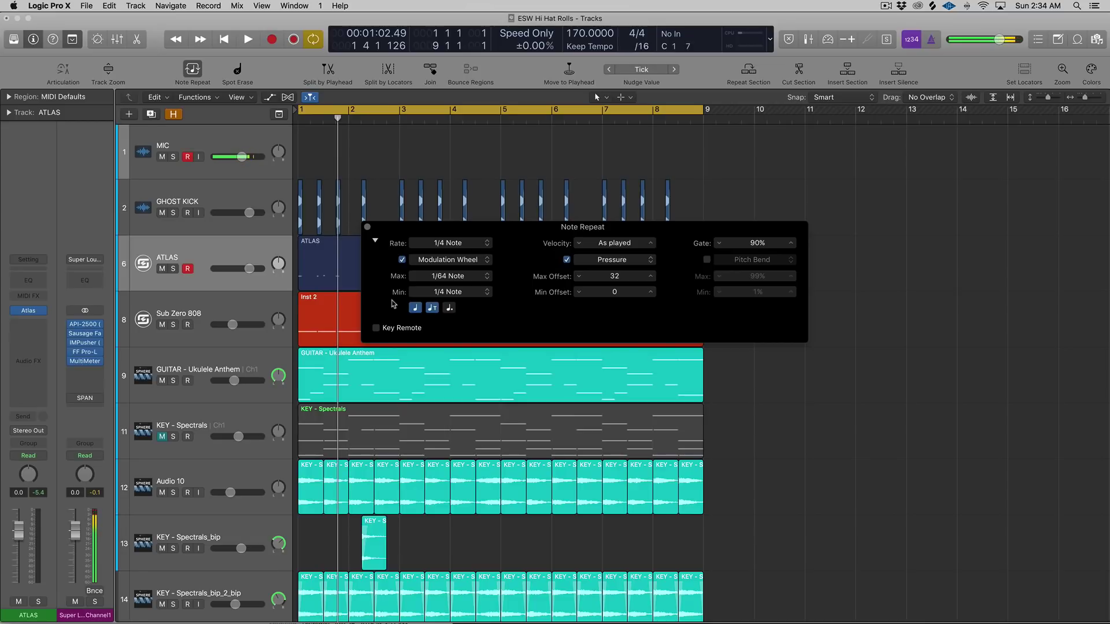
left_click(402, 259)
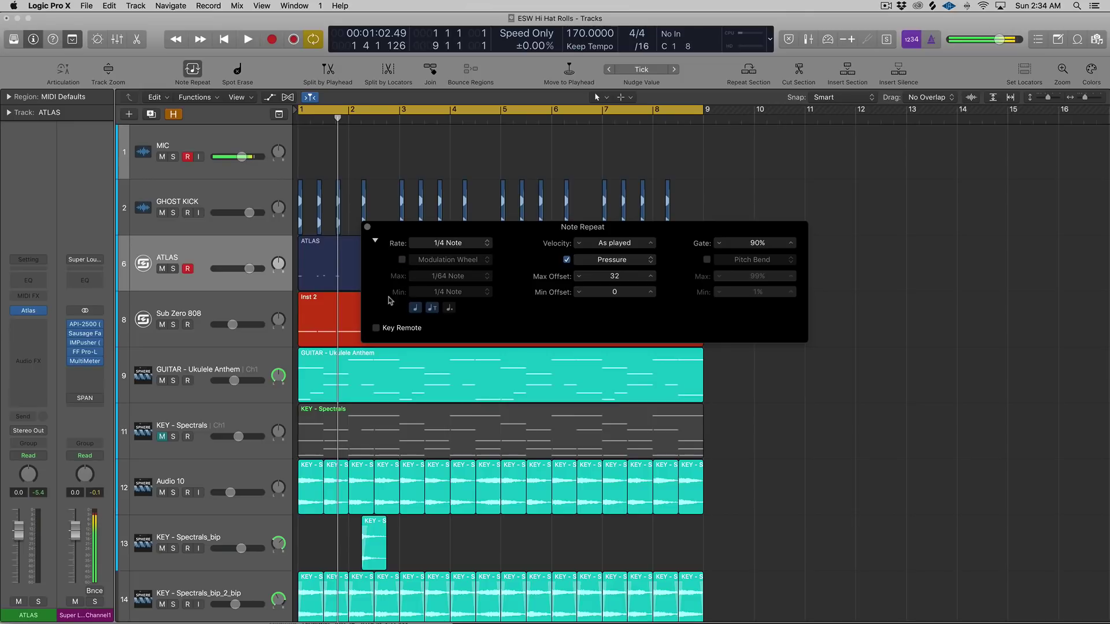
Turn on Key Remote and move the Note Repeat window off the ATLAS region
left_click(376, 327)
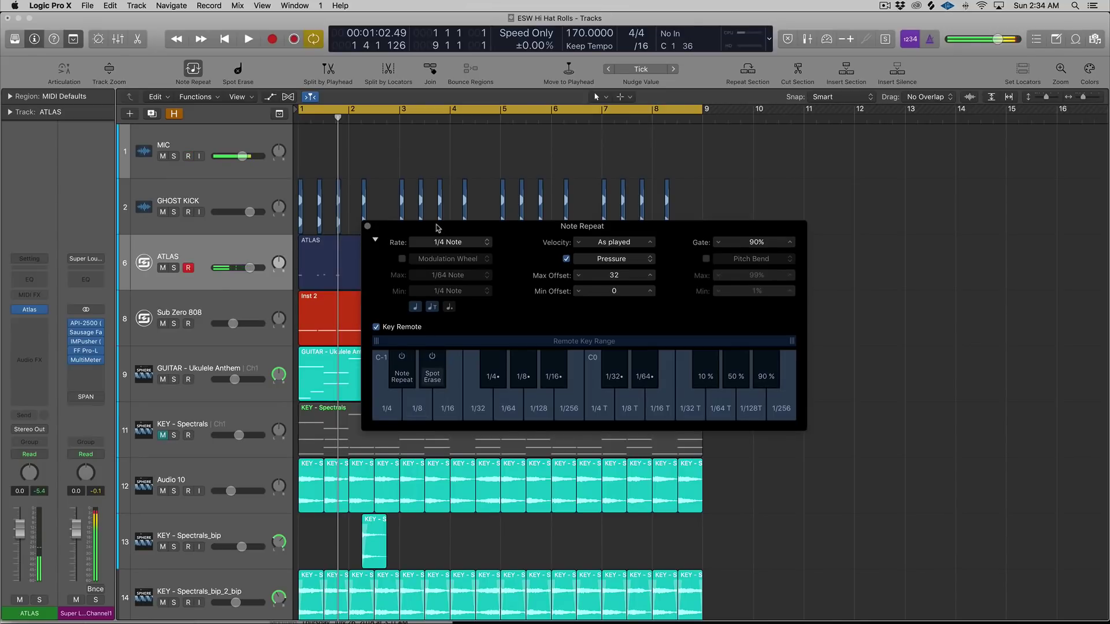
left_click_drag(413, 228, 710, 191)
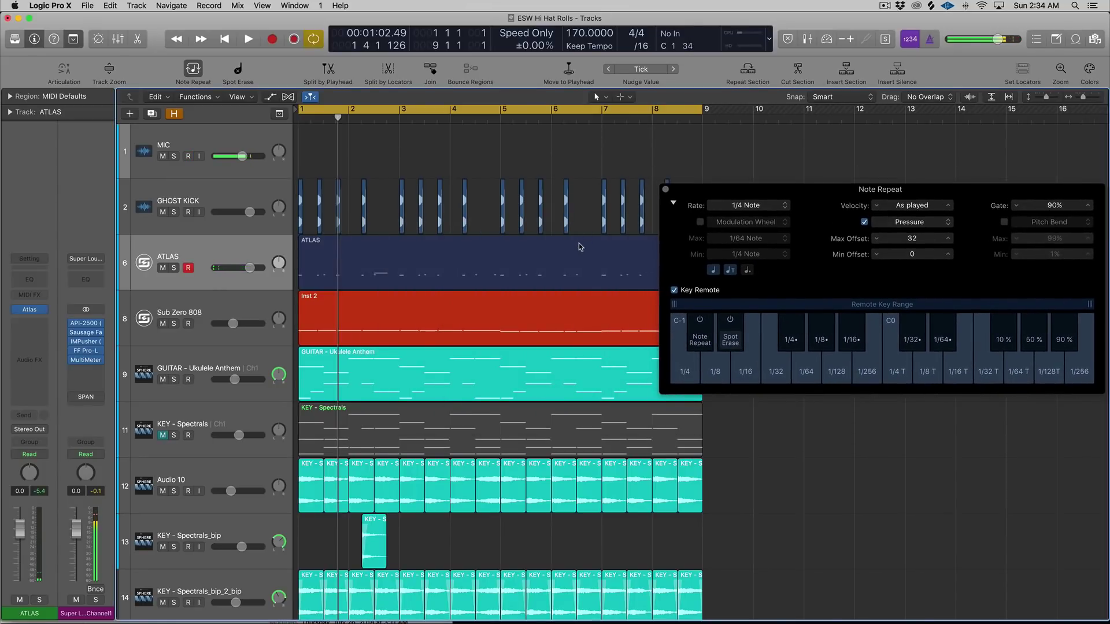
Record D1 hi-hat rolls with Note Repeat into the ATLAS region across bars 1 to 8, switching rates with the remote keys
left_click(578, 253)
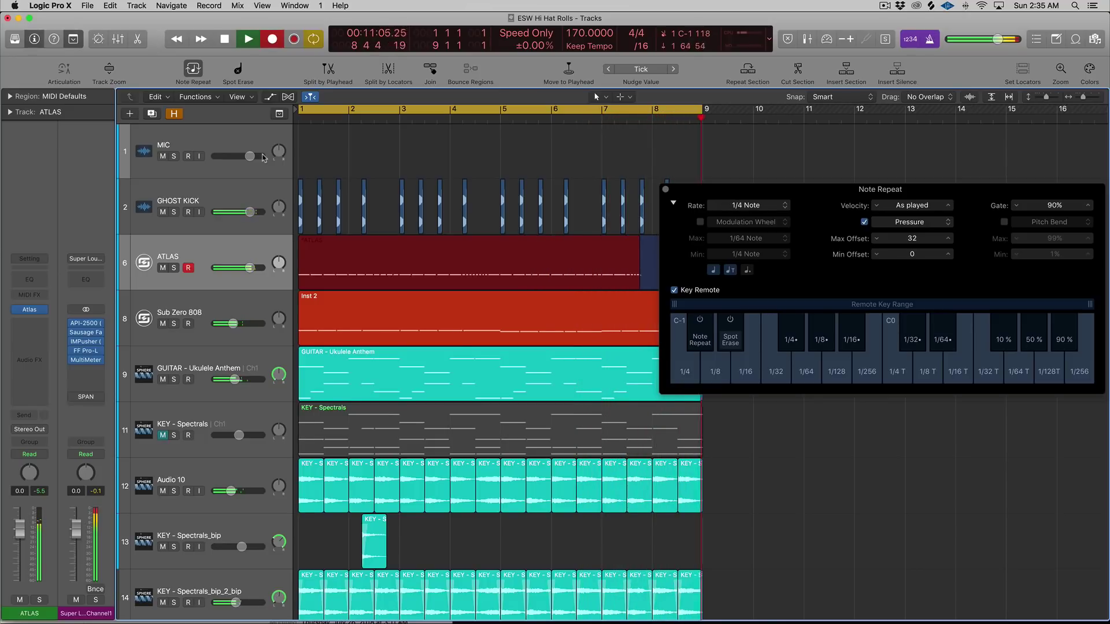
key("space")
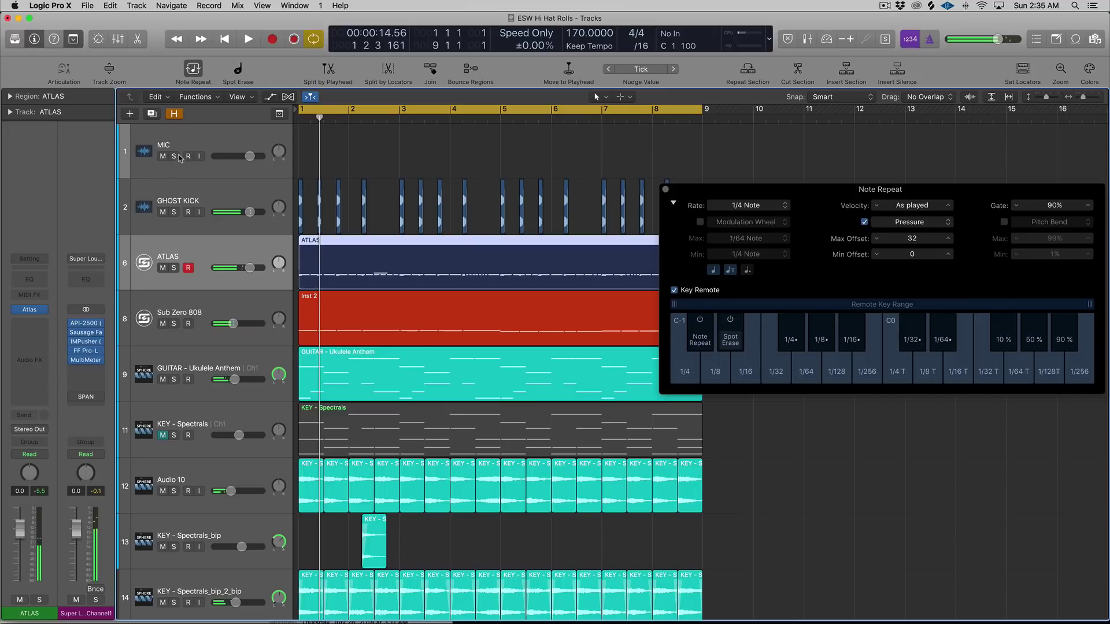
Open the ATLAS region in the Piano Roll, close the Note Repeat window and examine the recorded hi-hat notes
double_click(361, 263)
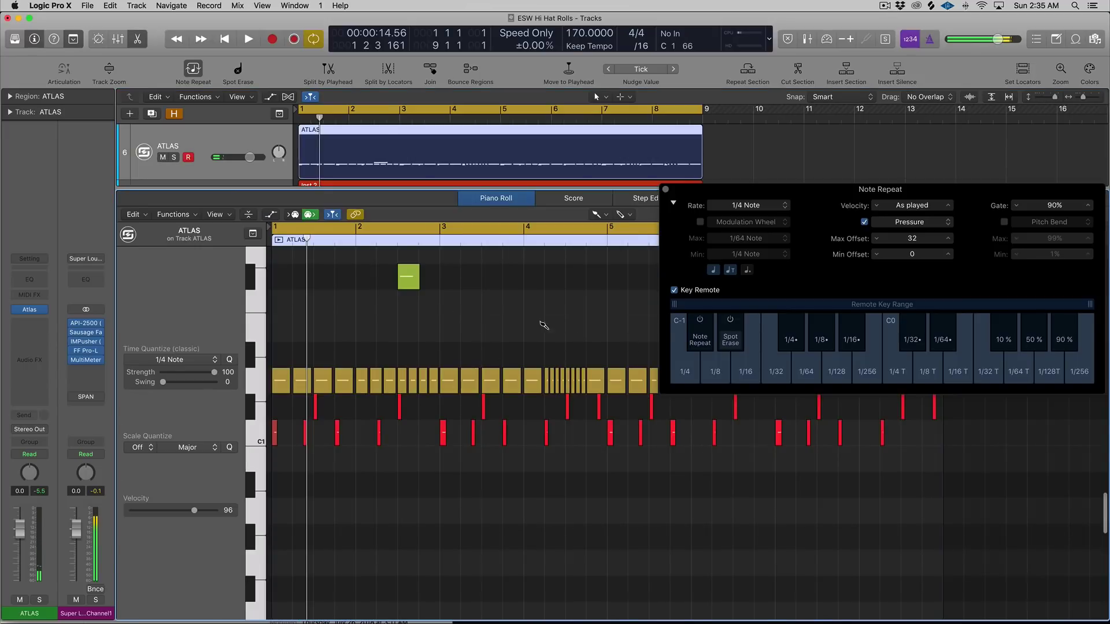
left_click(665, 189)
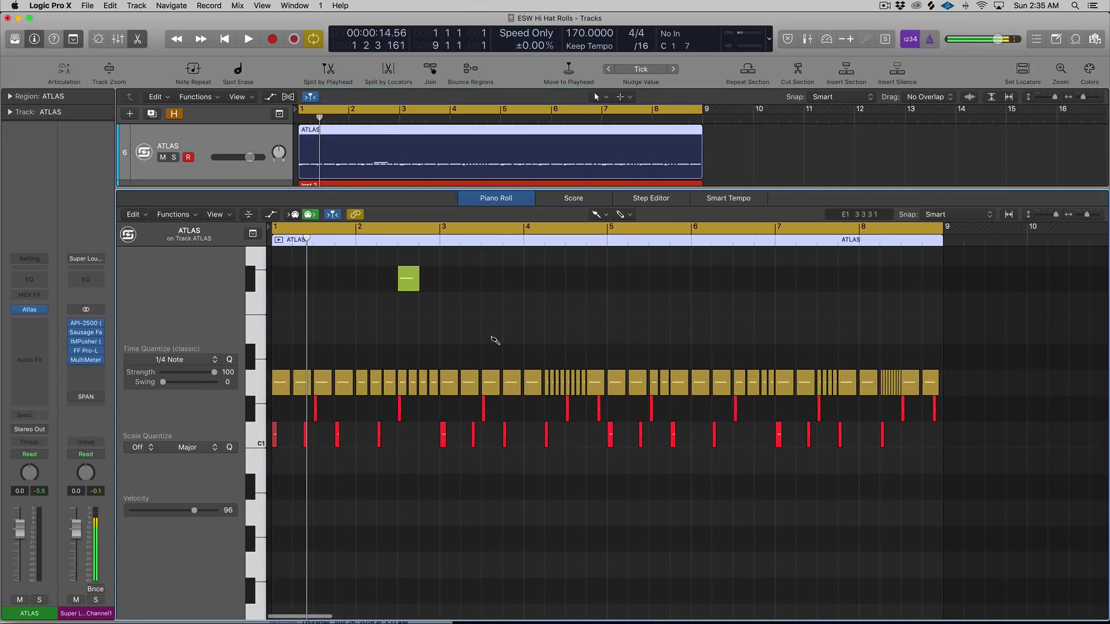
left_click_drag(388, 383, 538, 383)
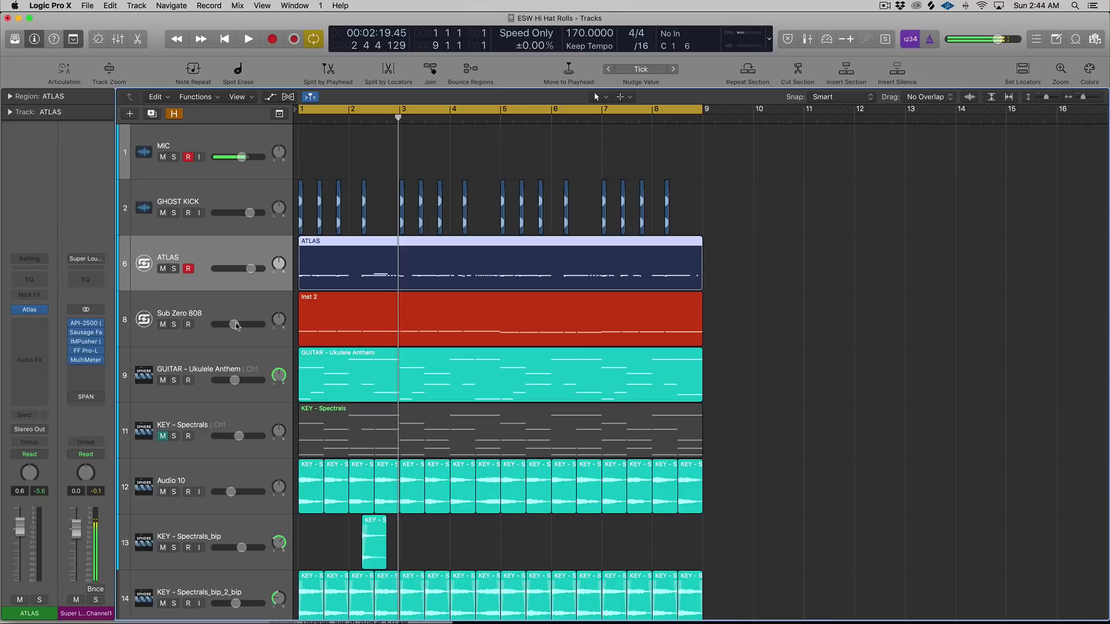
Solo the ATLAS region, and open and close the Atlas drum instrument to inspect the closed hi-hat pad
key("ctrl+s")
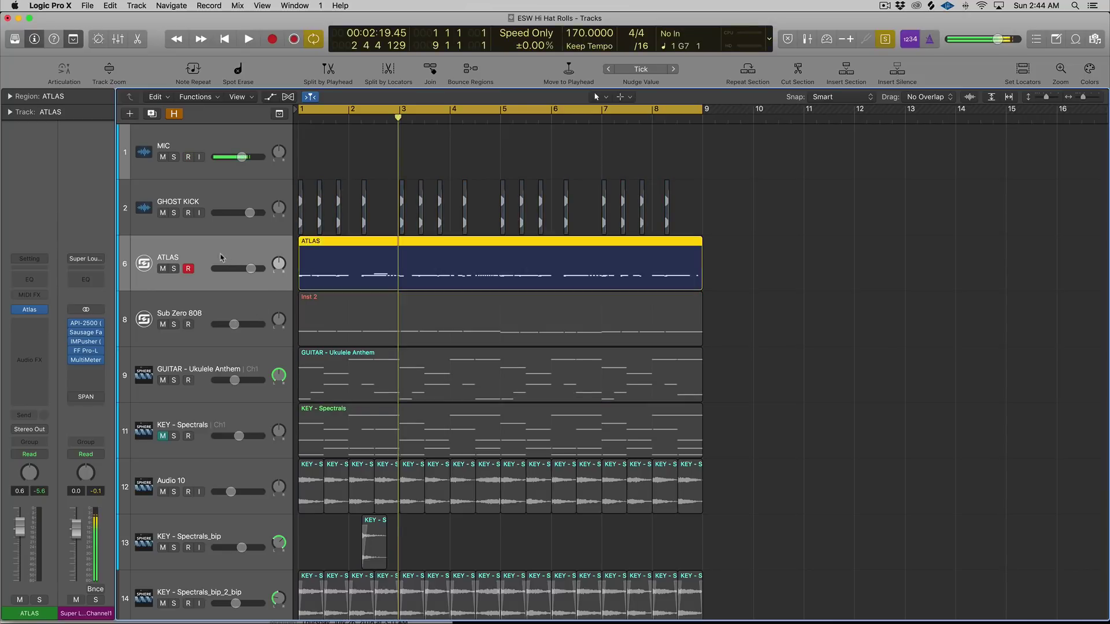
left_click(29, 312)
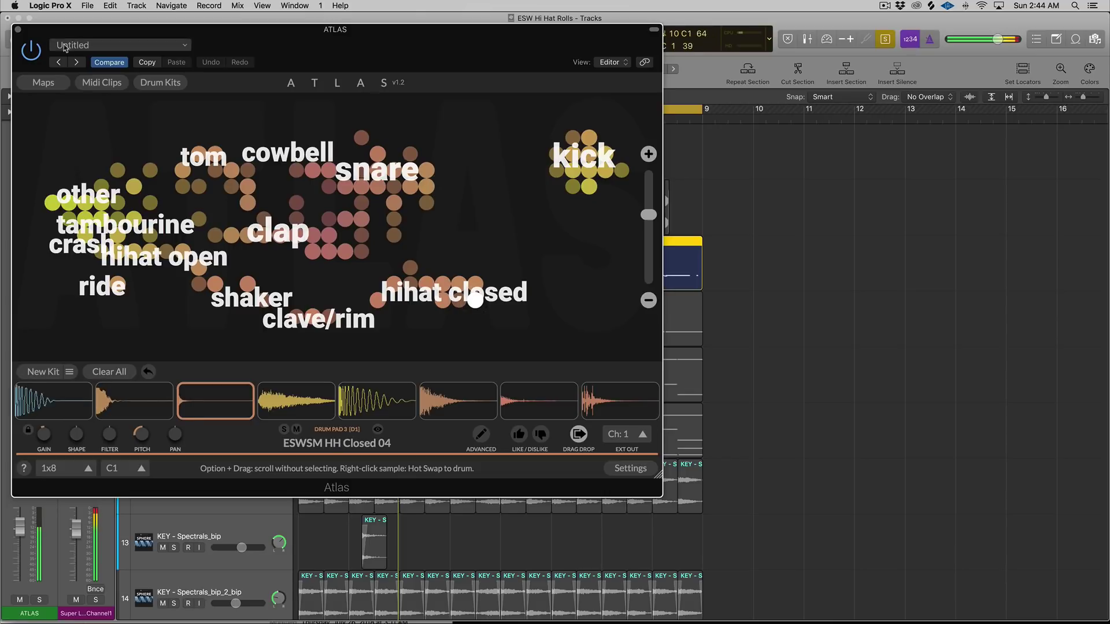
key("super+w")
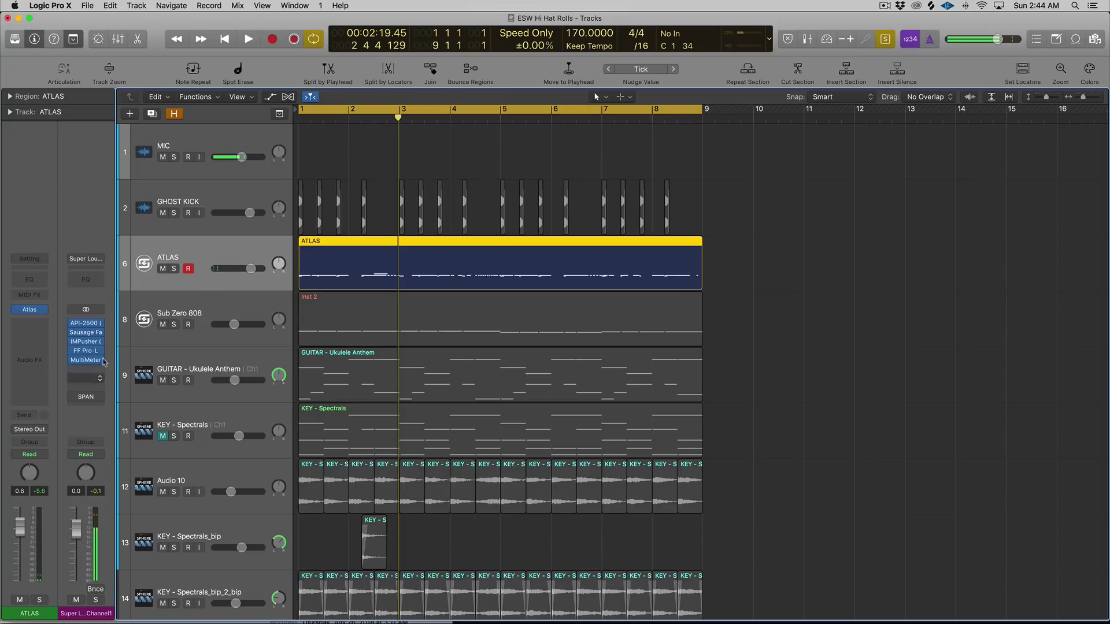
Look over the Atlas drum instrument, and audition the Inst 2 bass part with the Sub Zero 808 Kontakt instrument open
left_click(27, 310)
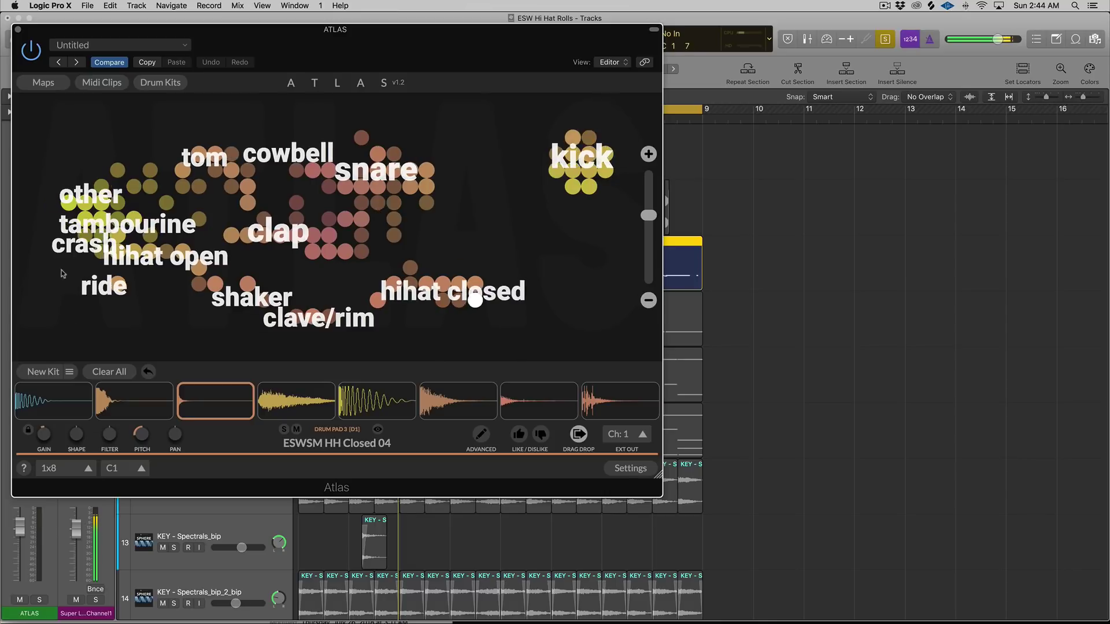
left_click(18, 29)
left_click(209, 312)
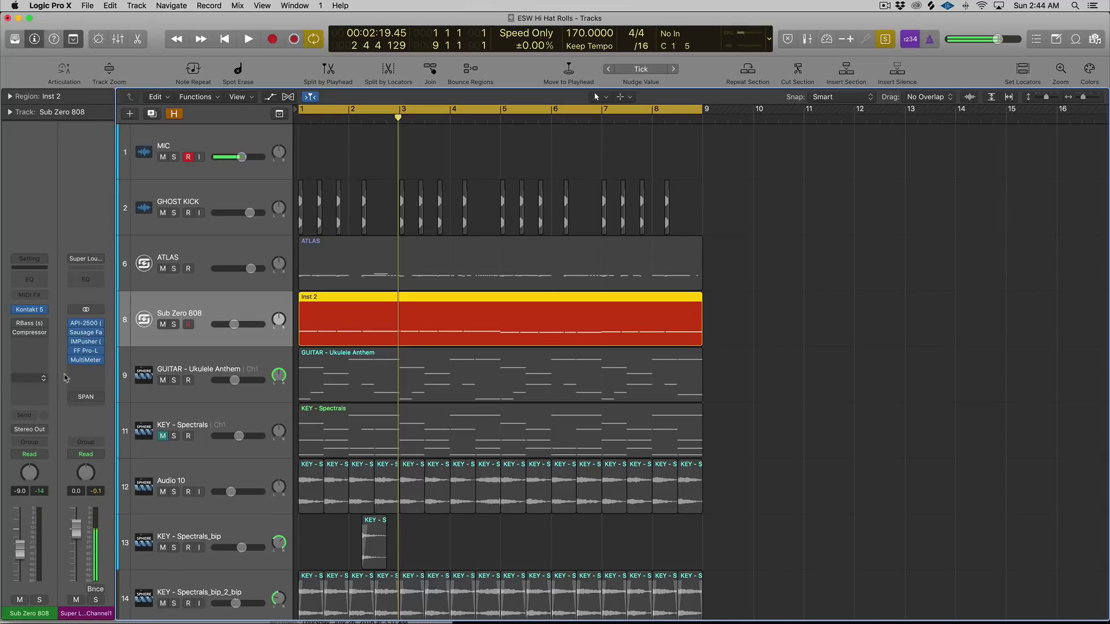
left_click(30, 310)
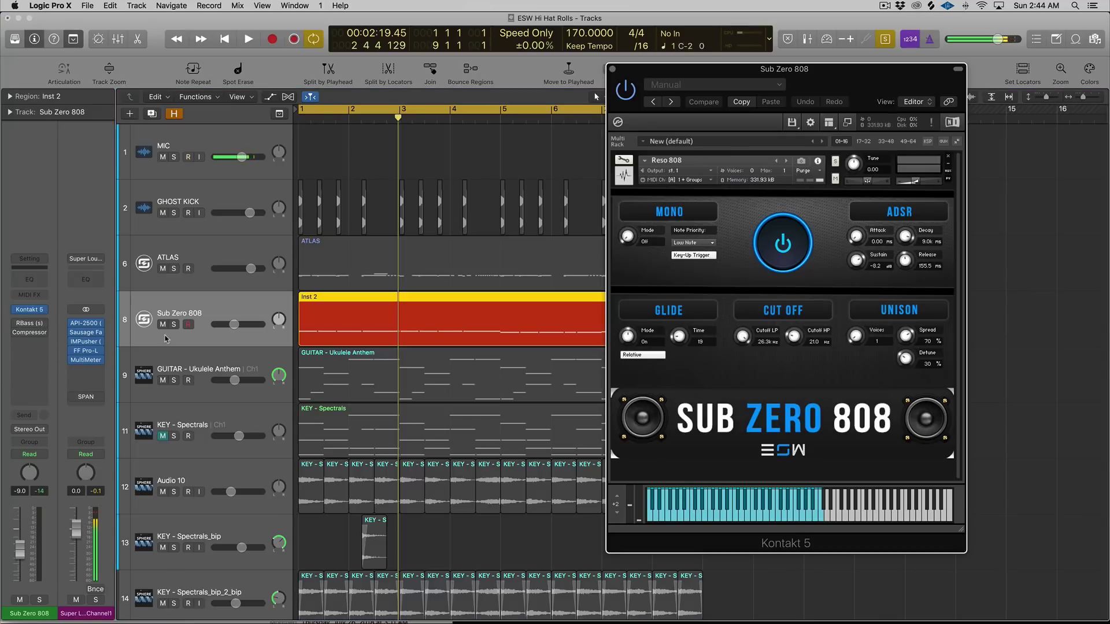
key("space")
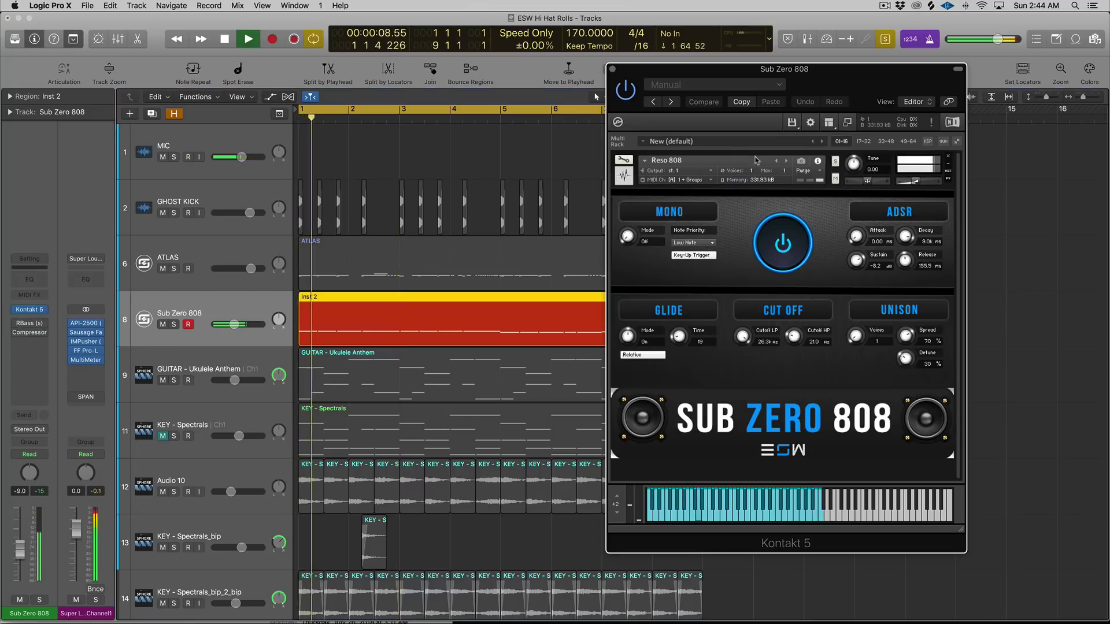
left_click(613, 70)
key("space")
Solo the ATLAS and Inst 2 regions together and play them back
left_click(315, 269)
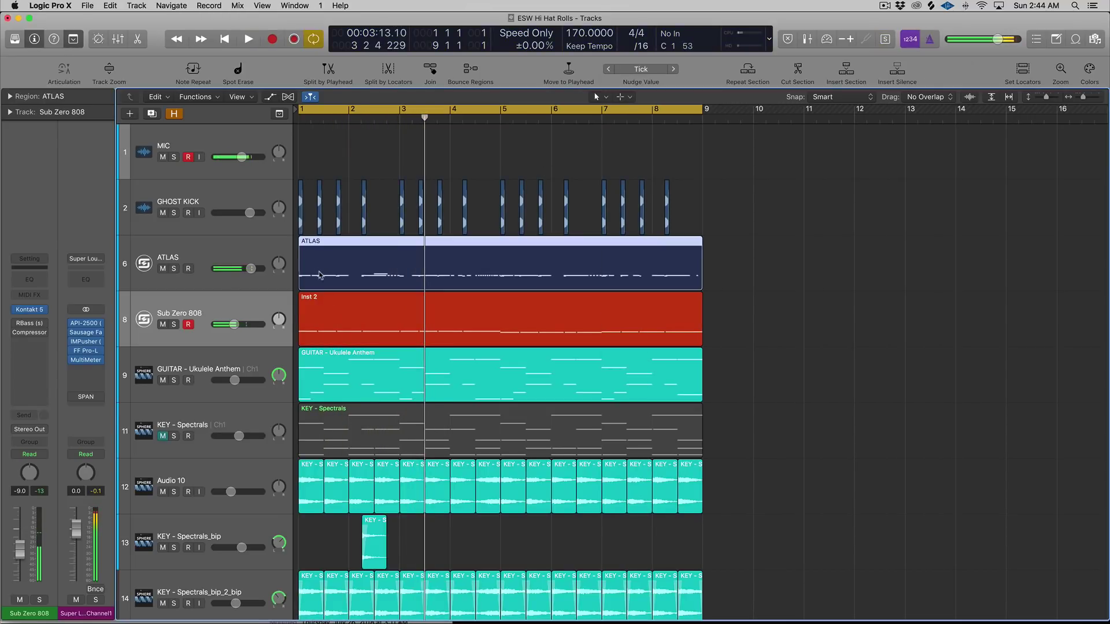
left_click(357, 339, "shift")
key("ctrl+s")
key("space")
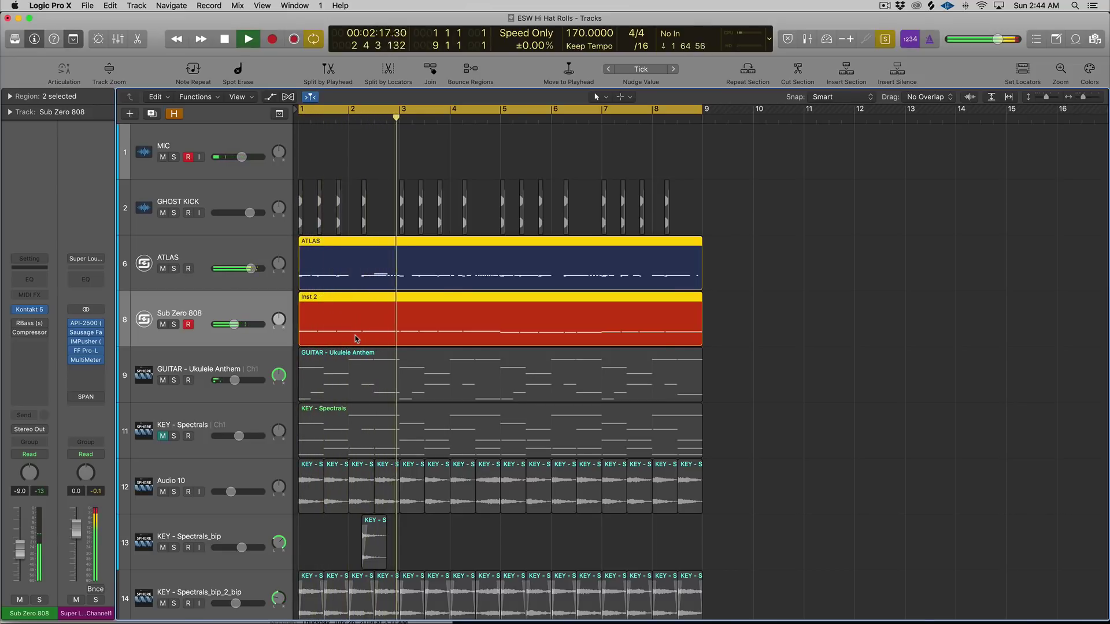
key("space")
key("ctrl+s")
Solo the GUITAR - Ukulele Anthem track and play it back while viewing its Serum instrument
left_click(234, 367)
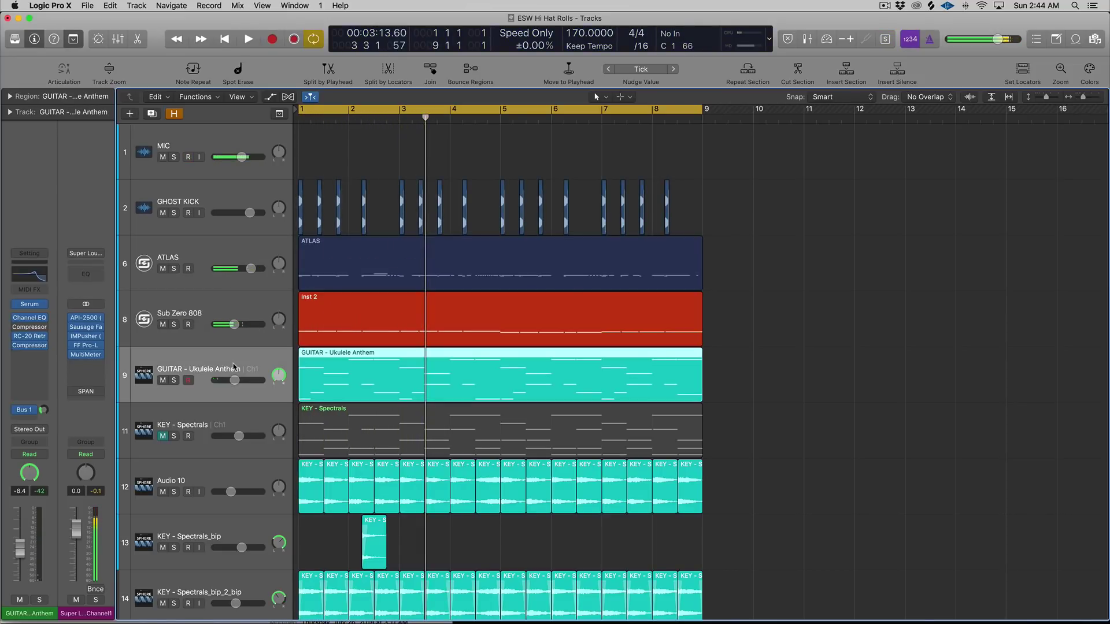
key("ctrl+s")
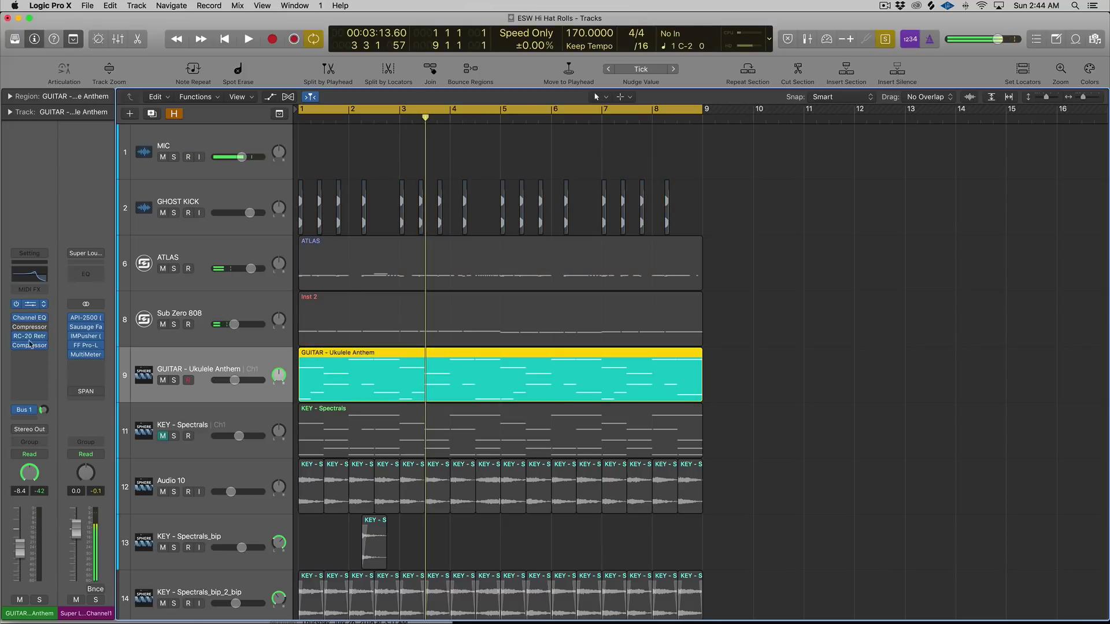
left_click(29, 304)
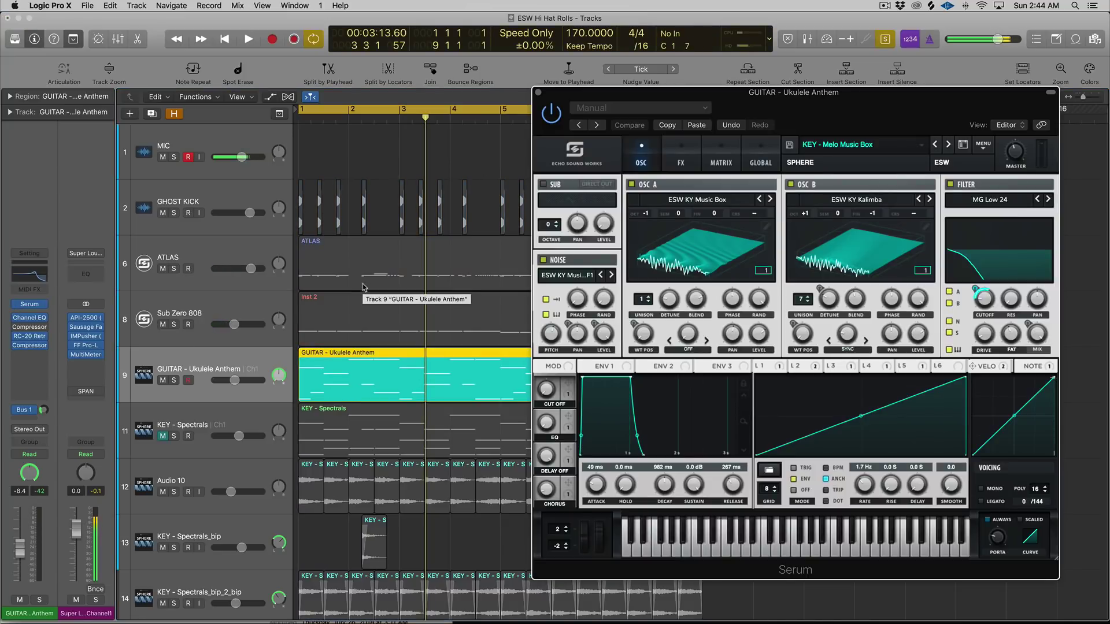
key("space")
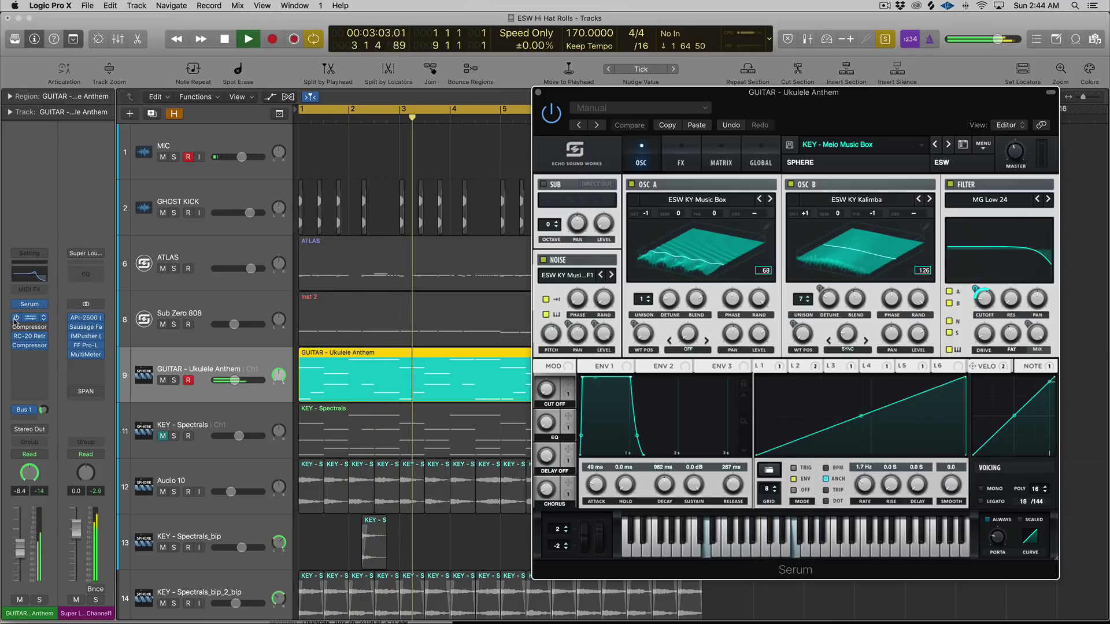
left_click(538, 94)
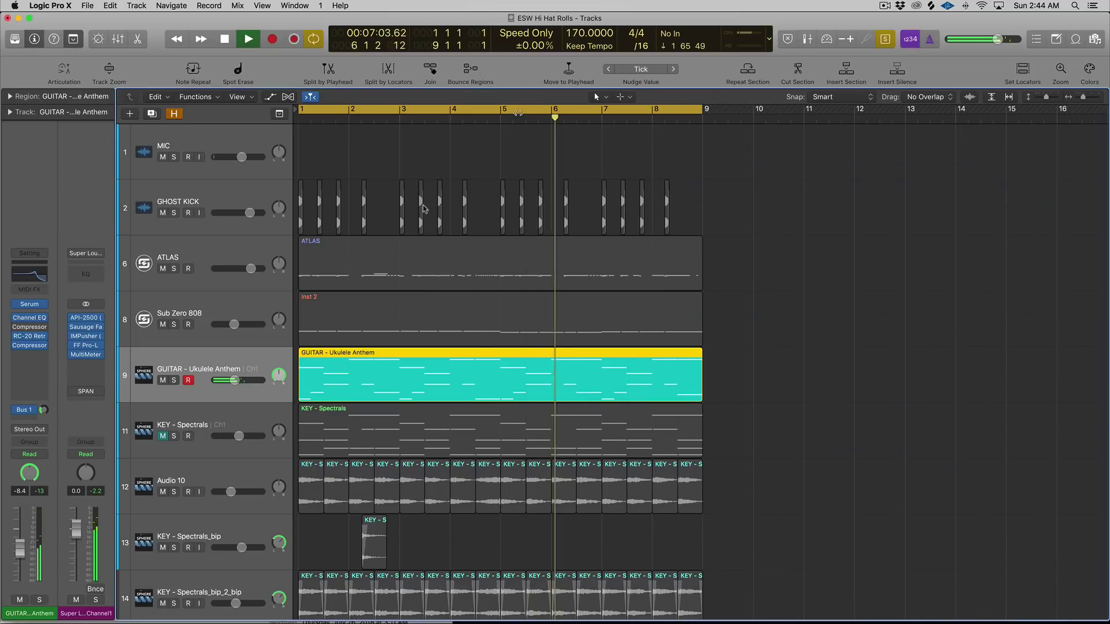
key("space")
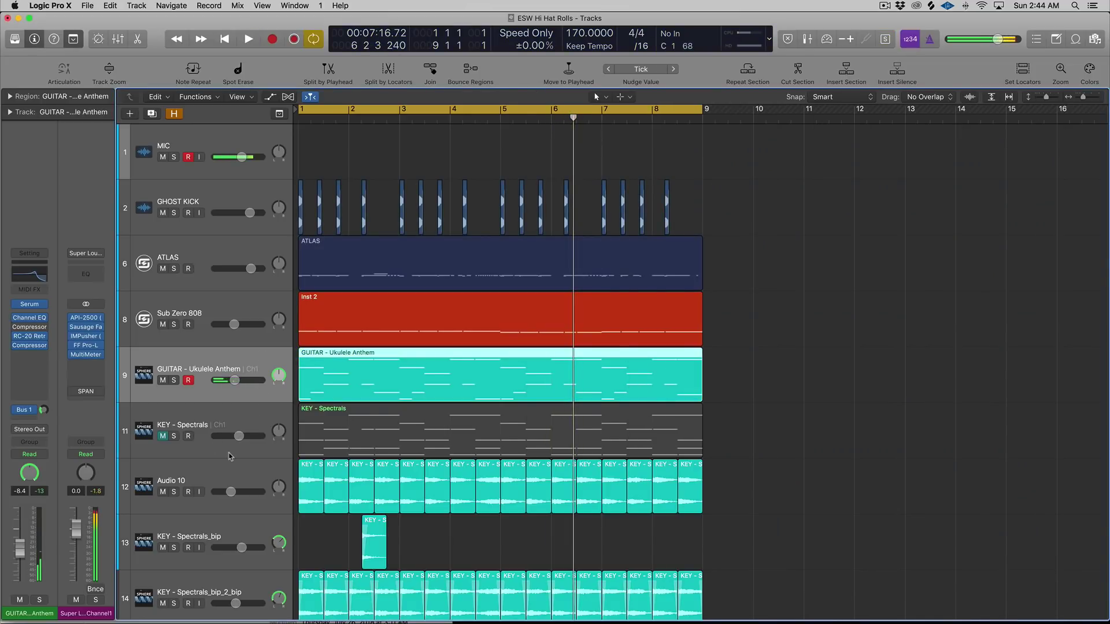
scroll(364, 473, "down", 1)
right_click(365, 473)
left_click(430, 469)
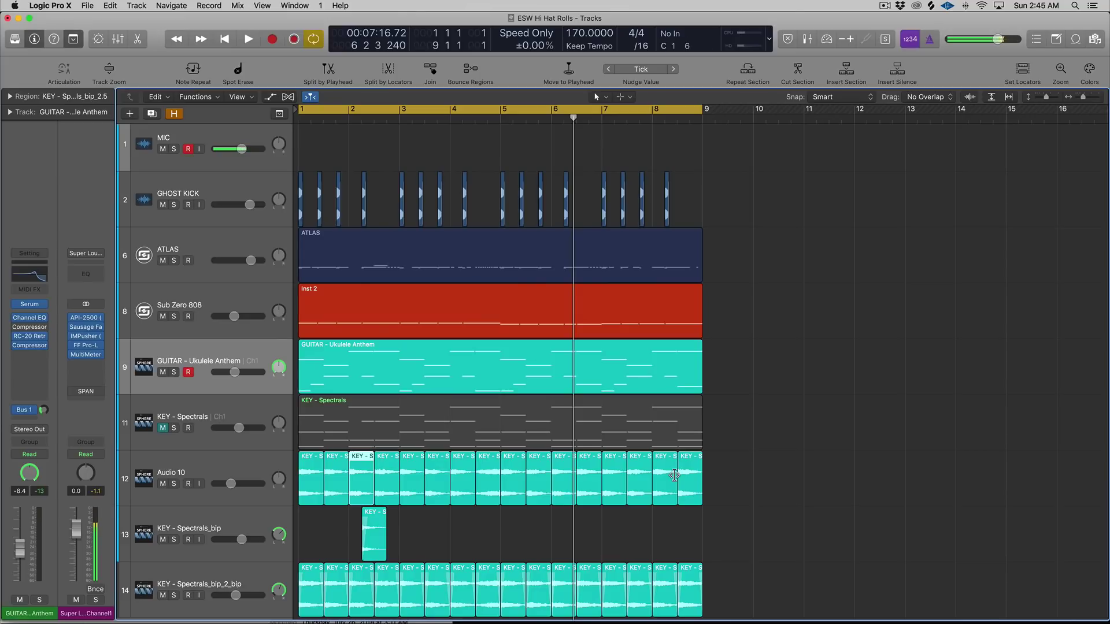
Unmute and solo the KEY - Spectrals track, and mute the GUITAR - Ukulele Anthem track
left_click(208, 422)
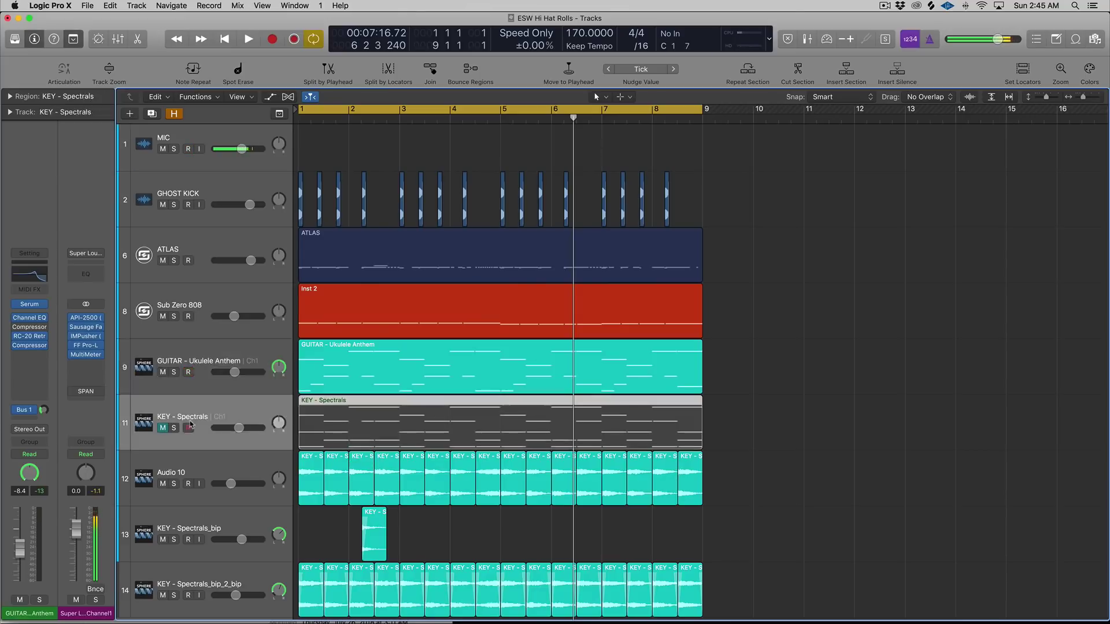
left_click(163, 428)
left_click(163, 373)
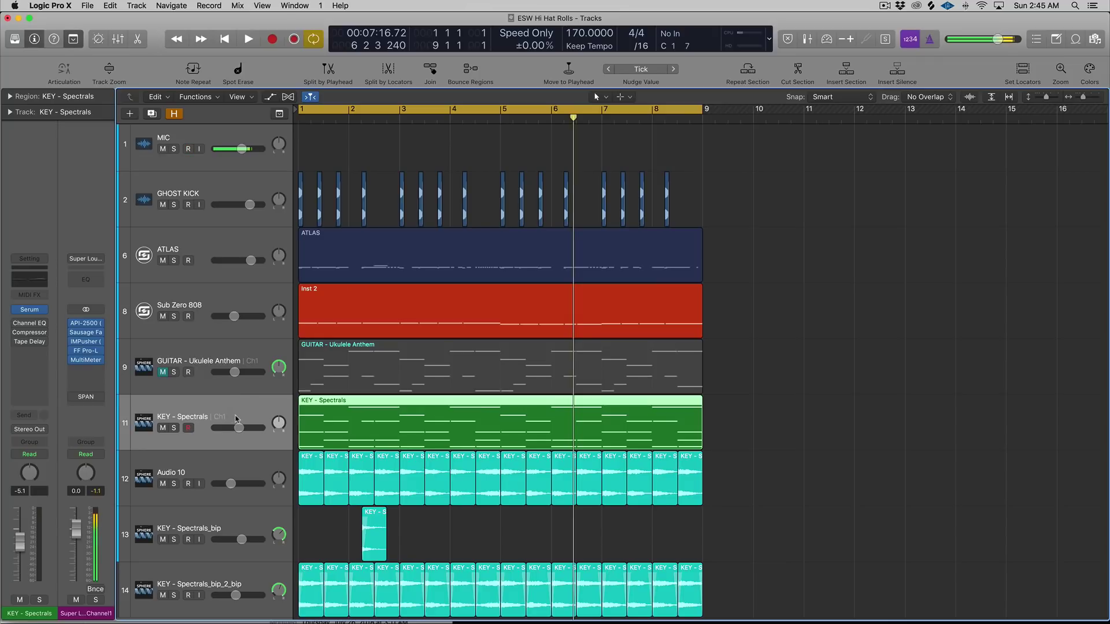
key("ctrl+s")
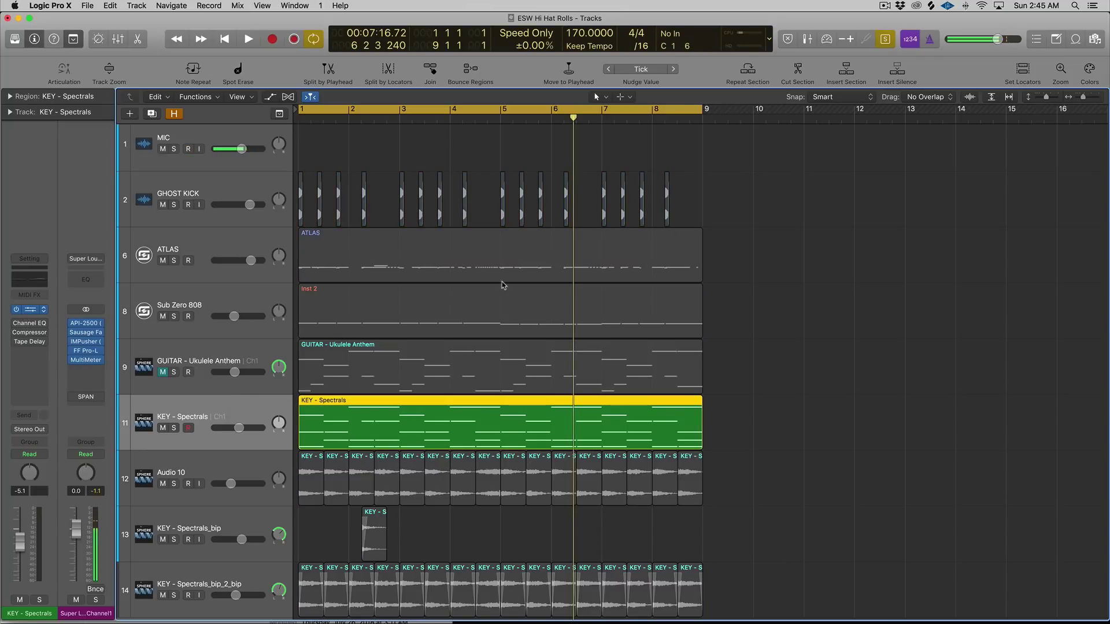
Inspect the Serum instrument on the KEY - Spectrals track and play back the soloed part
left_click(34, 315)
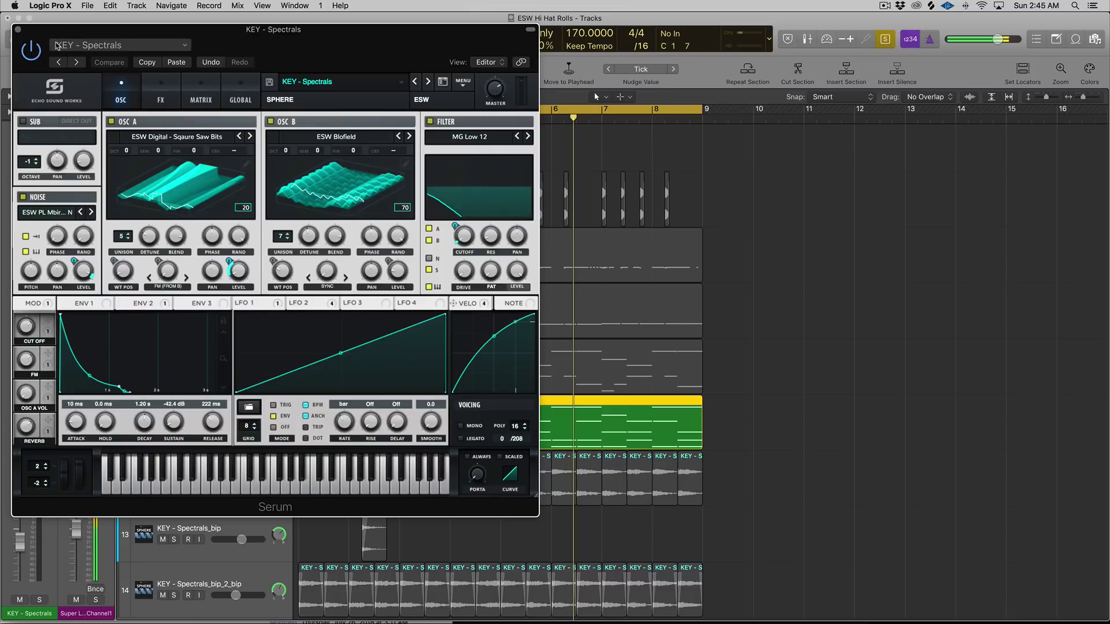
left_click(19, 30)
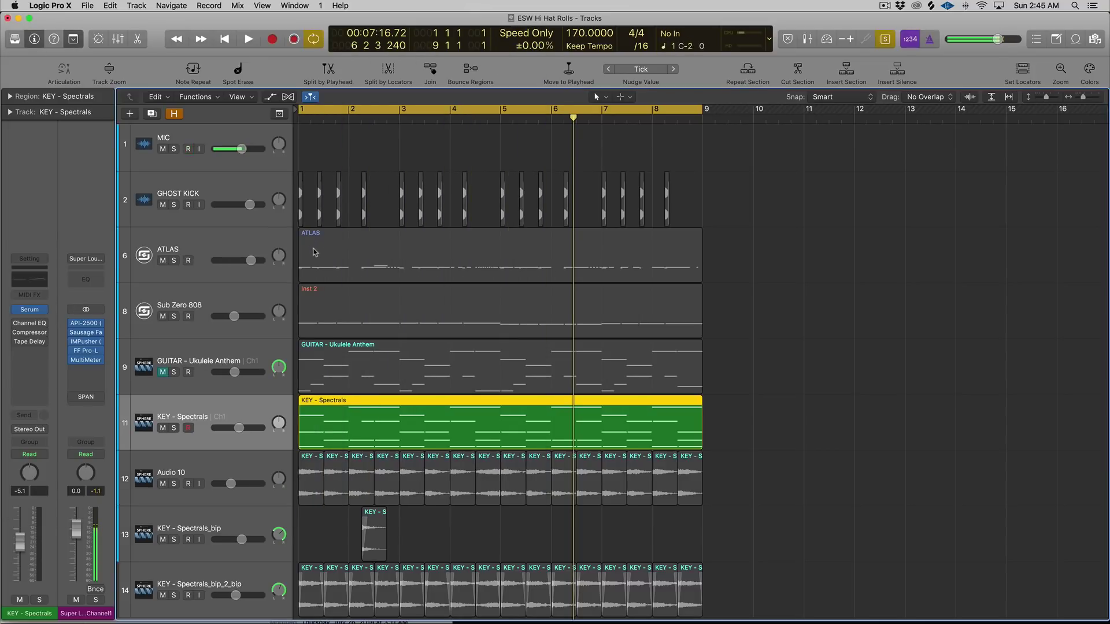
key("space")
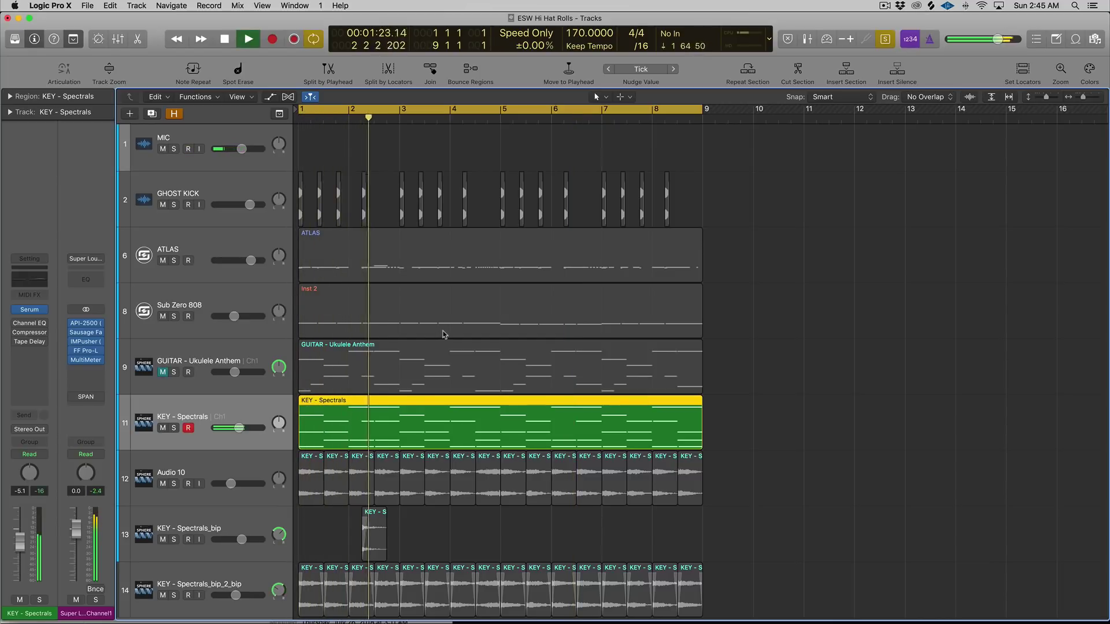
key("space")
key("cmd+Left")
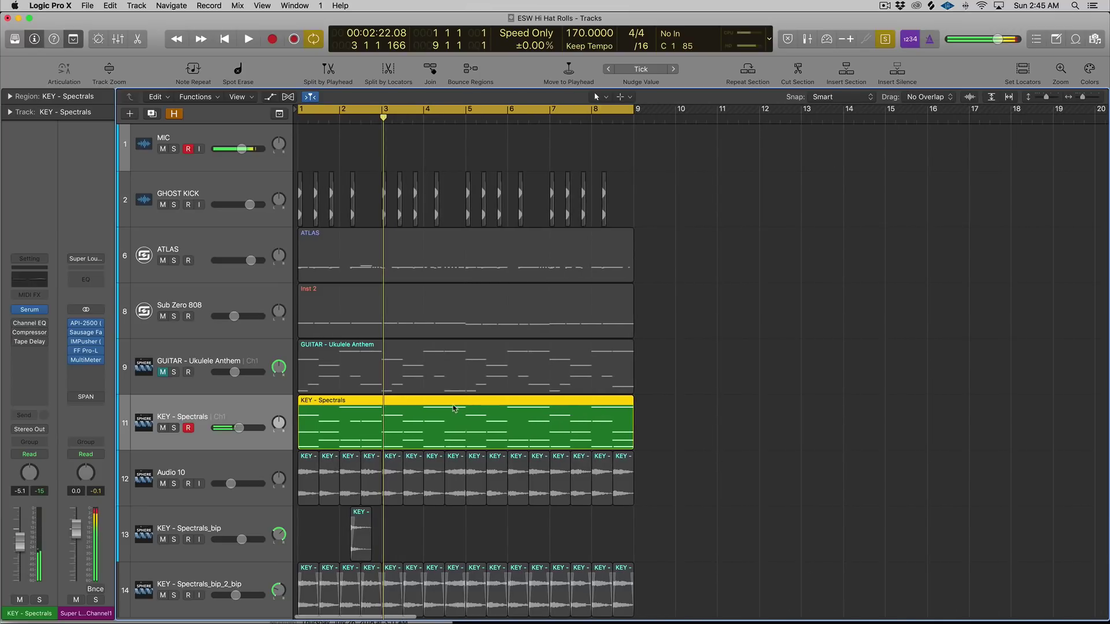
key("cmd+a")
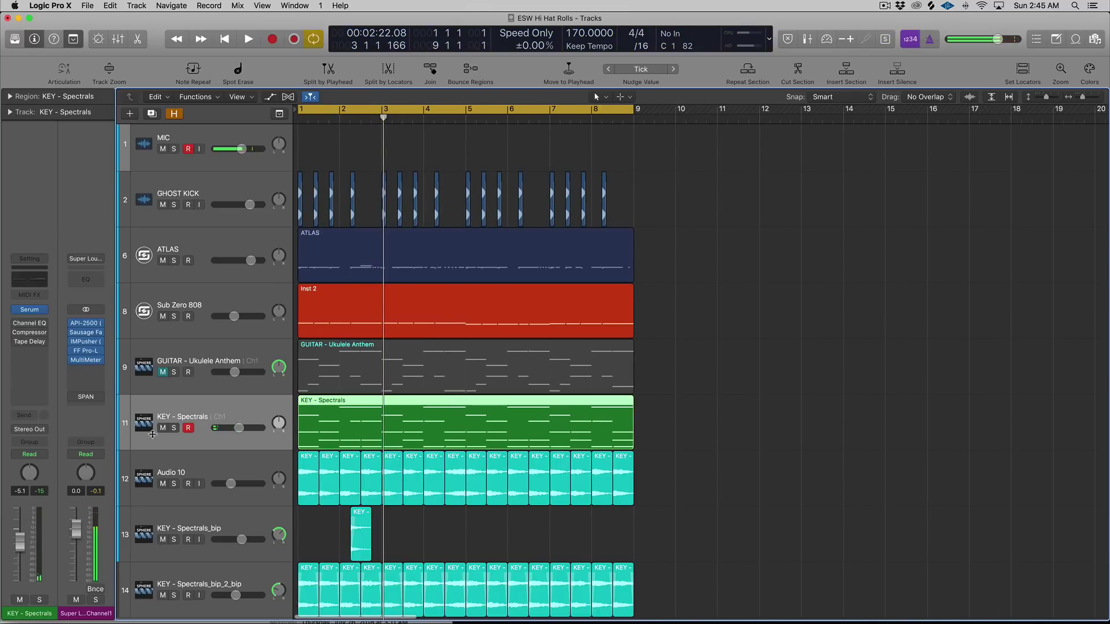
Solo all the chopped regions on the Audio 10 track and play them back
left_click(213, 467)
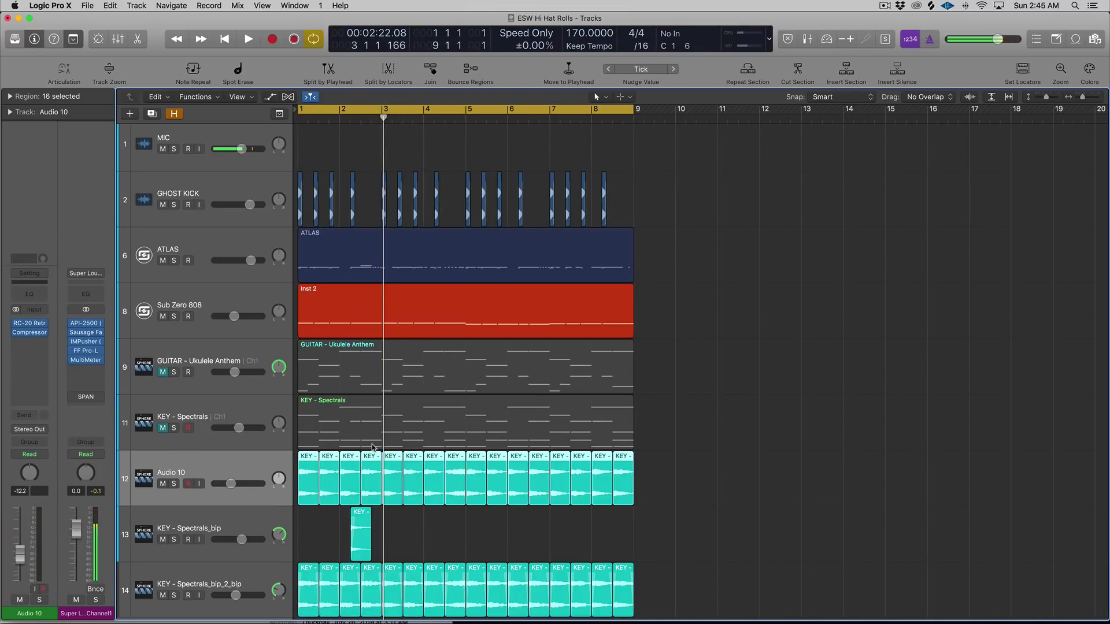
key("cmd+Right")
key("cmd+Right")
scroll(370, 447, "down", 1)
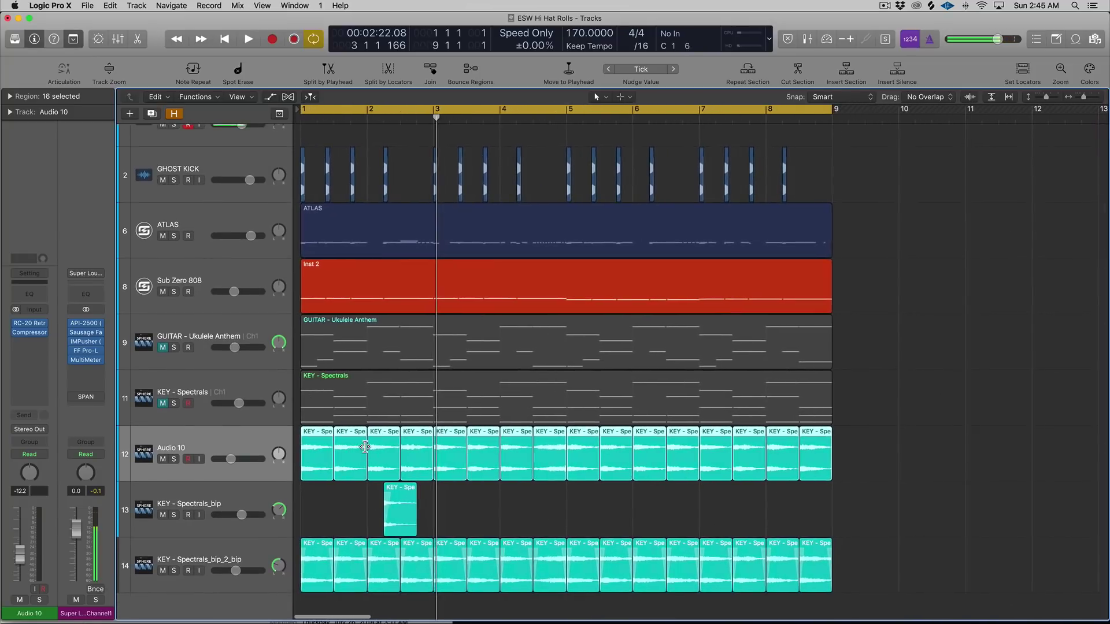
key("ctrl+s")
key("space")
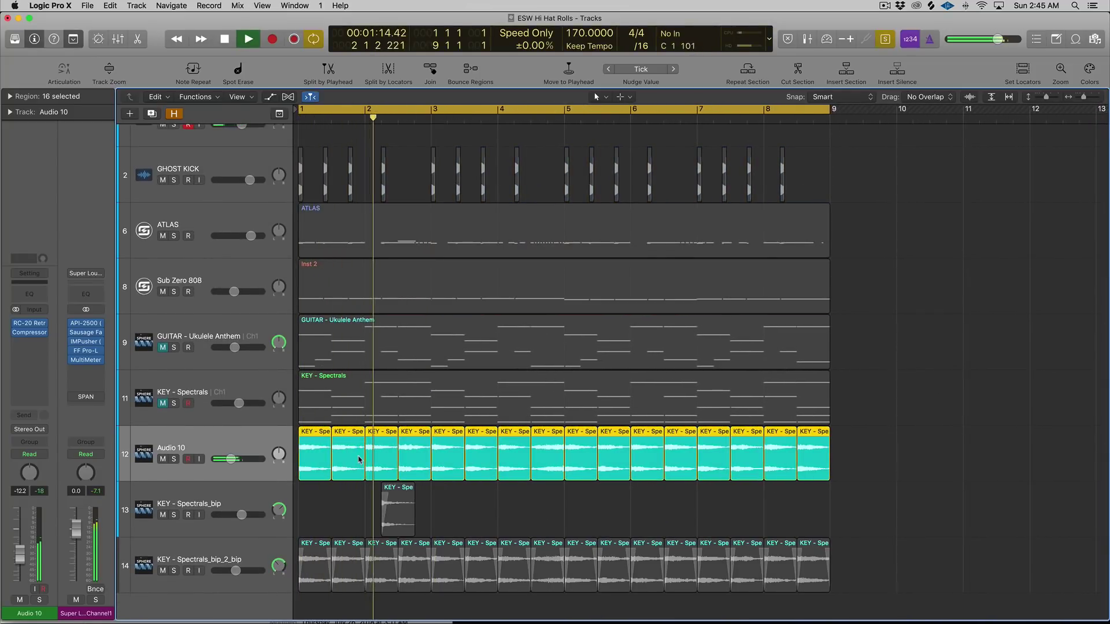
Add the single KEY - Spectrals_bip region to the soloed Audio 10 chops, listen to them together and turn solo off
left_click(397, 495, "shift")
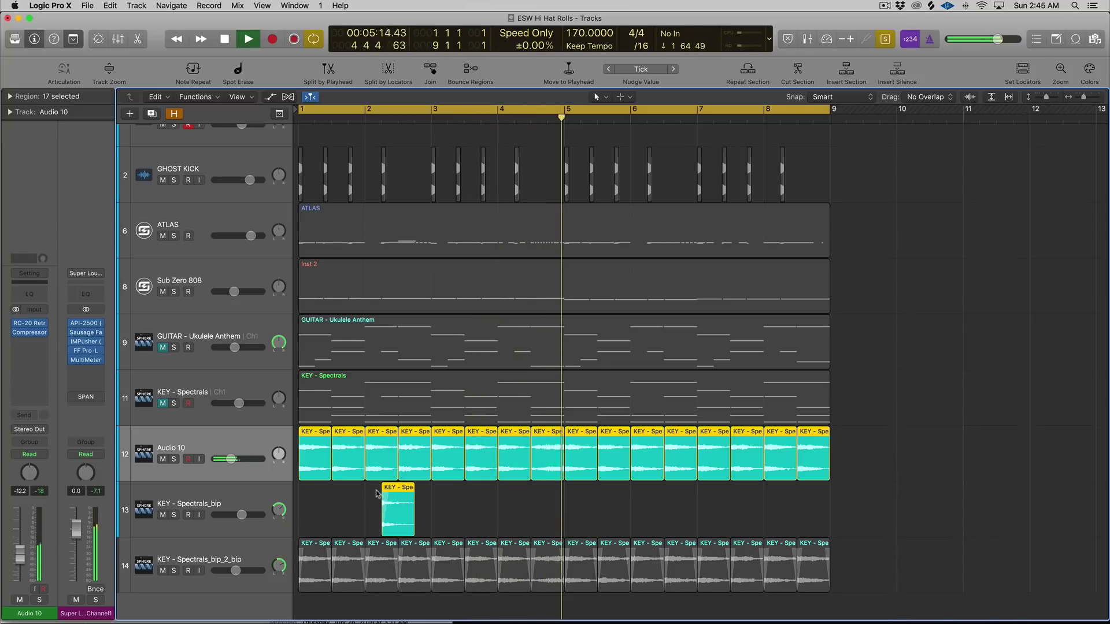
key("ctrl+s")
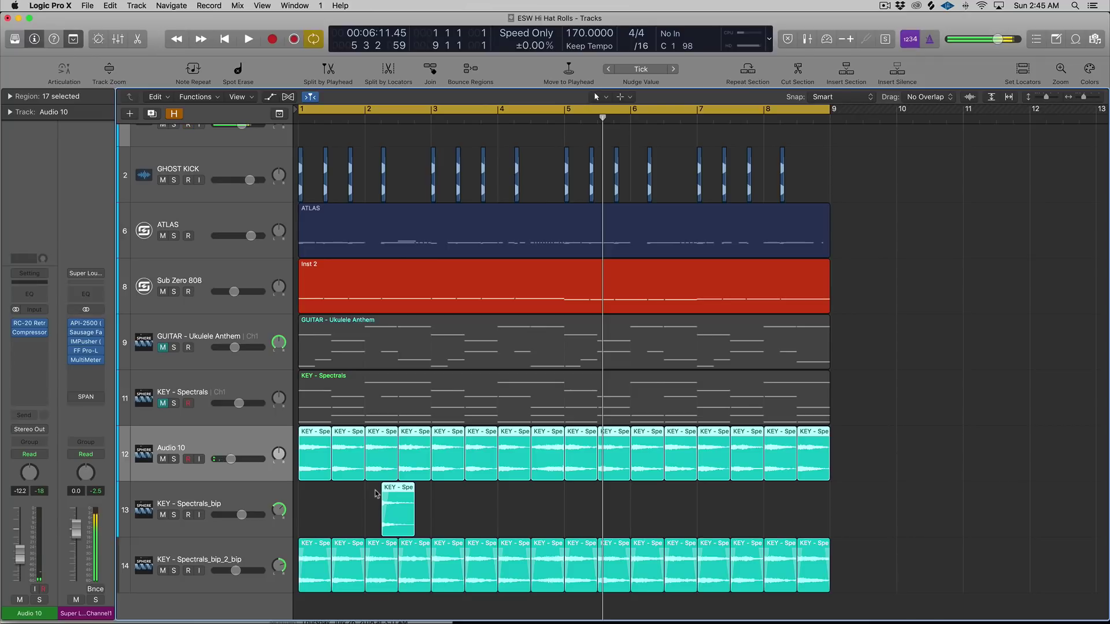
key("ctrl+s")
key("ctrl+s")
Solo the KEY - Spectrals_bip_2_bip track, play it back and raise its volume to -2.2 dB
left_click(238, 542)
key("ctrl+s")
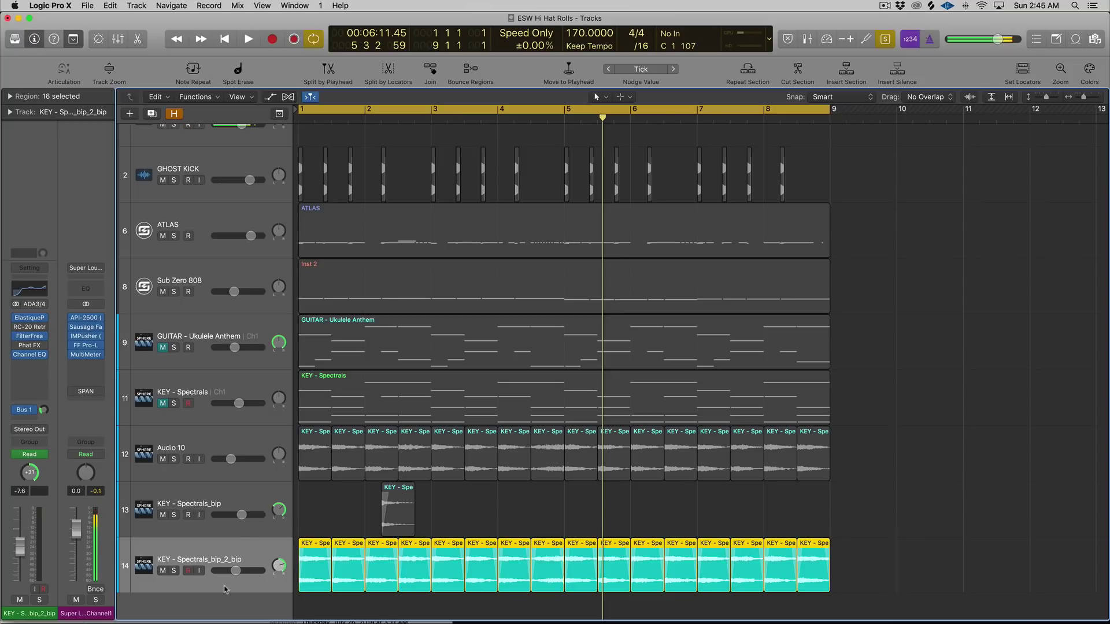
key("space")
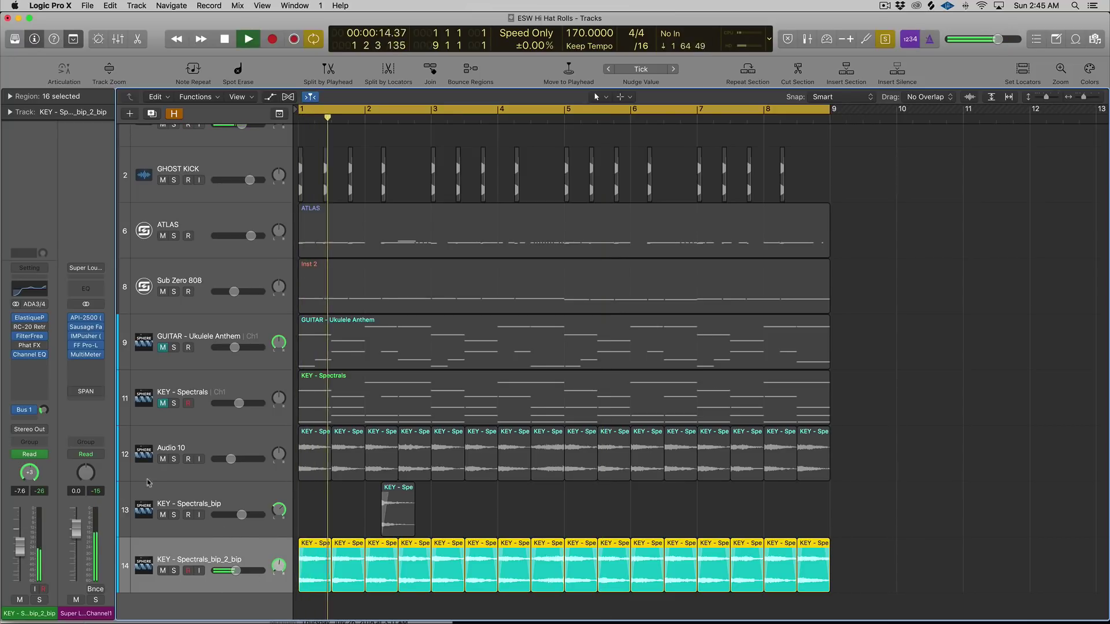
left_click_drag(235, 573, 246, 571)
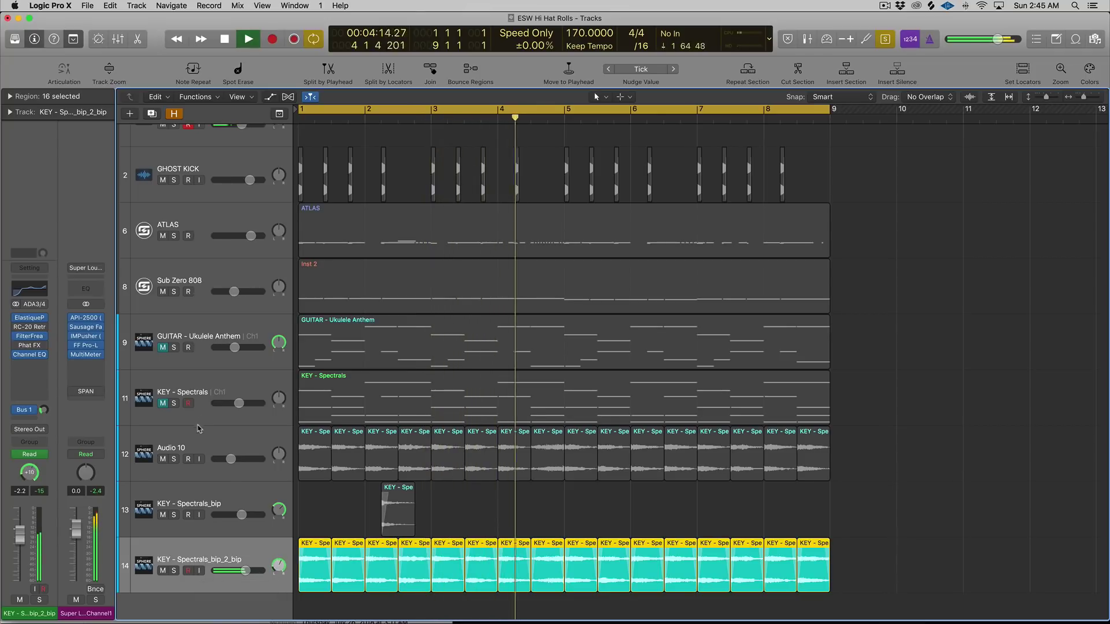
Mute Audio 10, turn solo off and raise the KEY - Spectrals_bip_2_bip volume to -0.1 dB while playing the mix
left_click(162, 459)
key("ctrl+s")
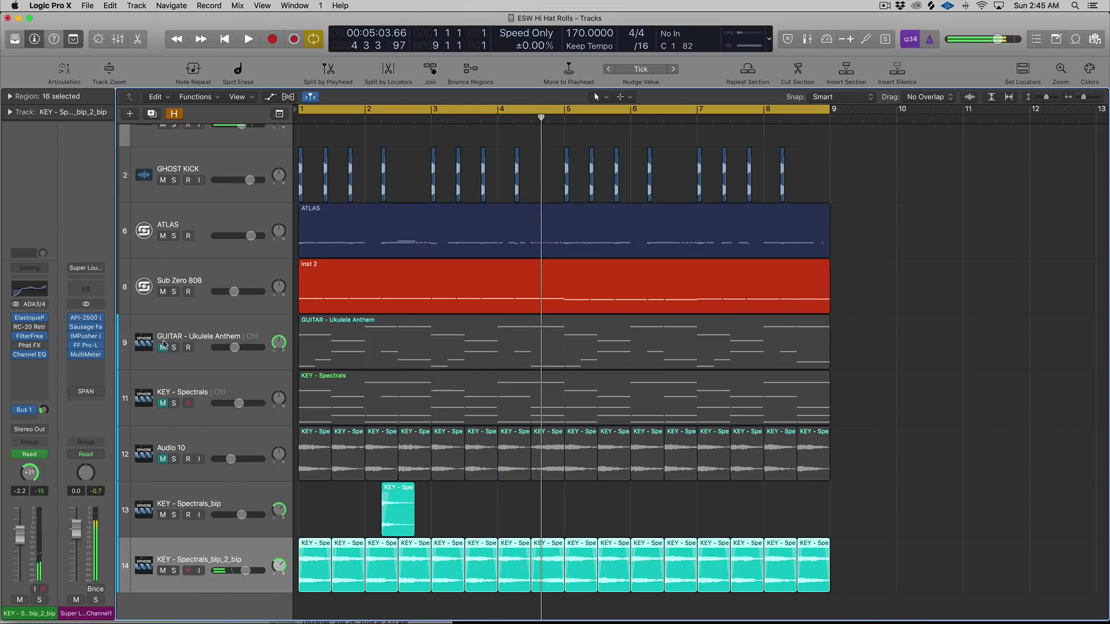
key("space")
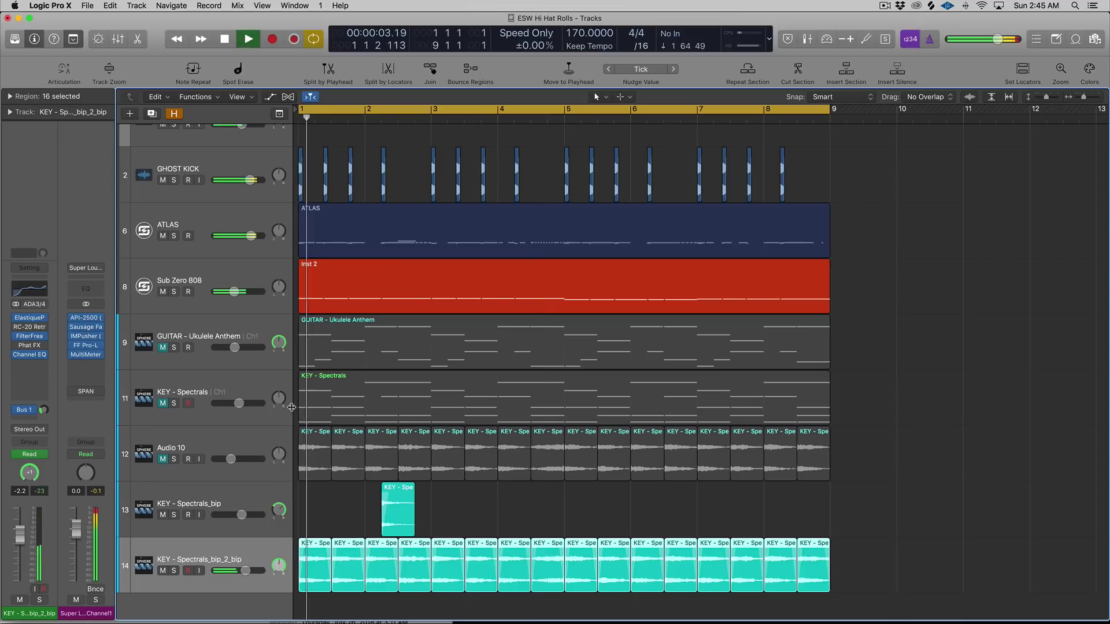
left_click_drag(248, 571, 254, 572)
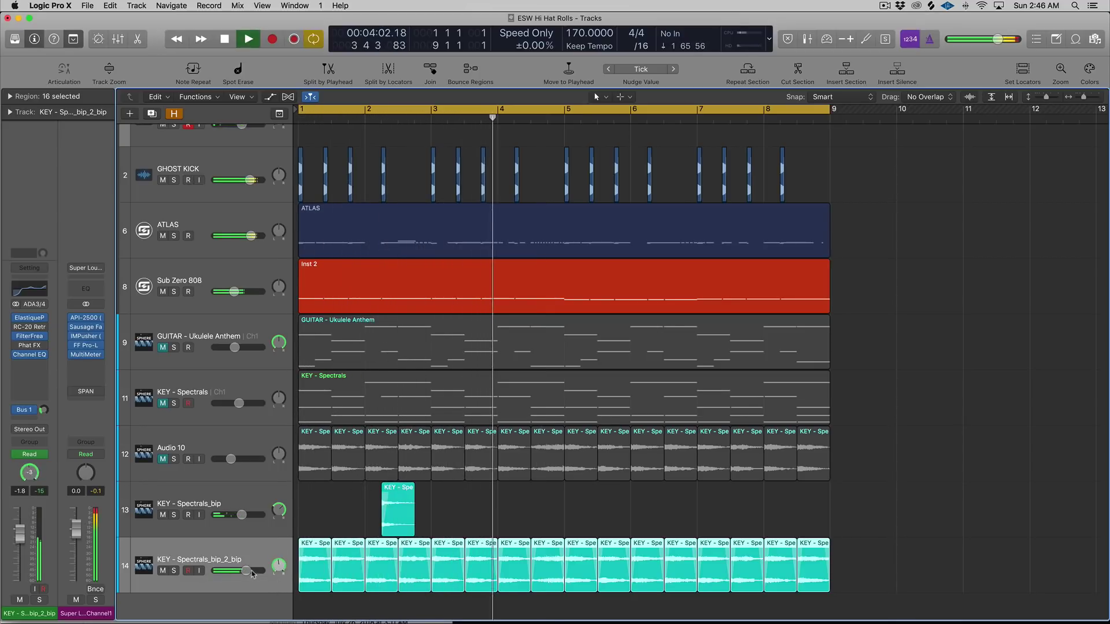
left_click_drag(254, 570, 254, 573)
key("space")
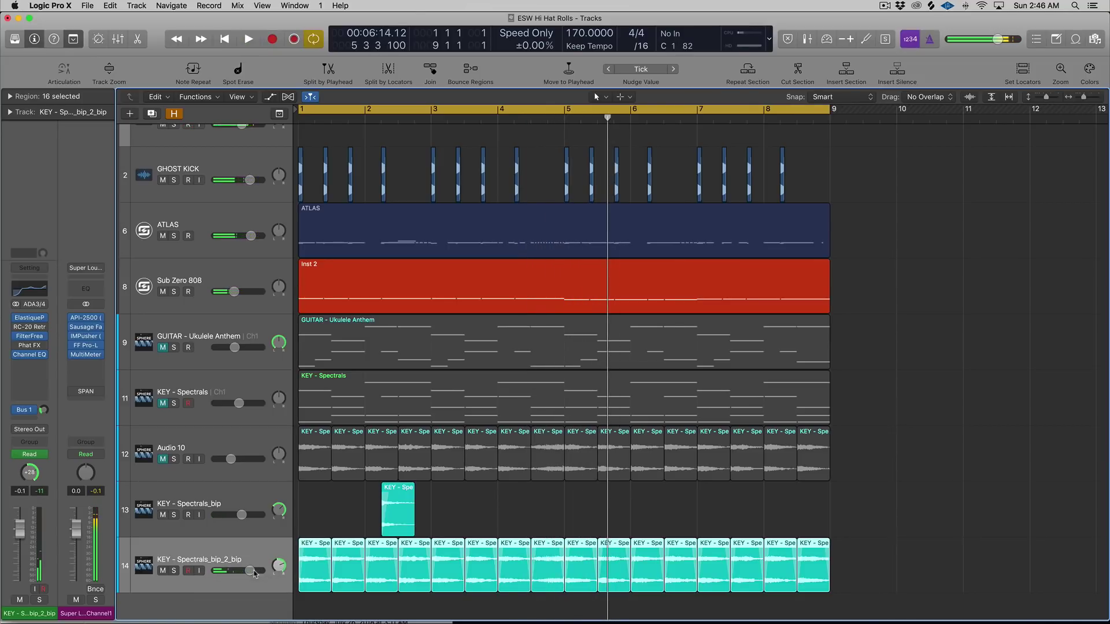
Unmute the GUITAR - Ukulele Anthem and Audio 10 tracks
left_click(165, 346)
left_click(163, 459)
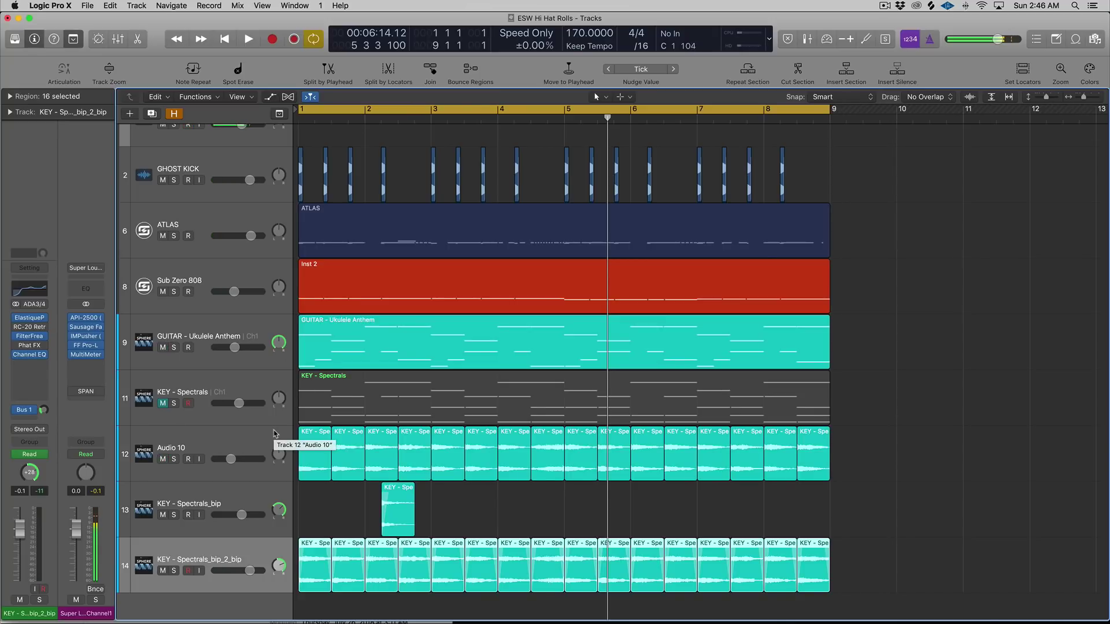
key("super+Up")
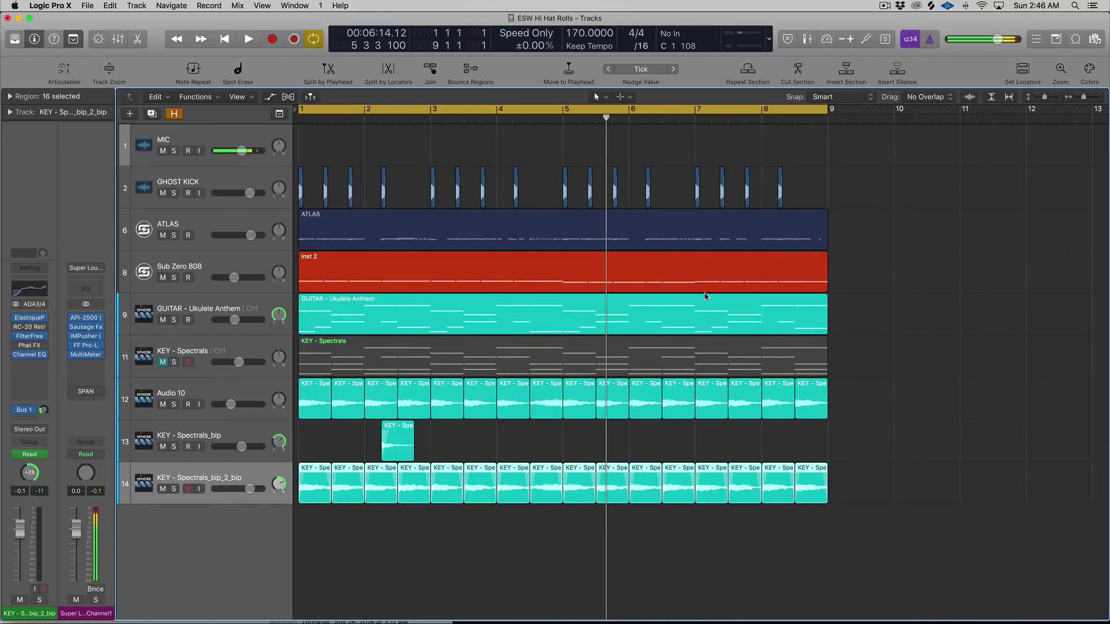